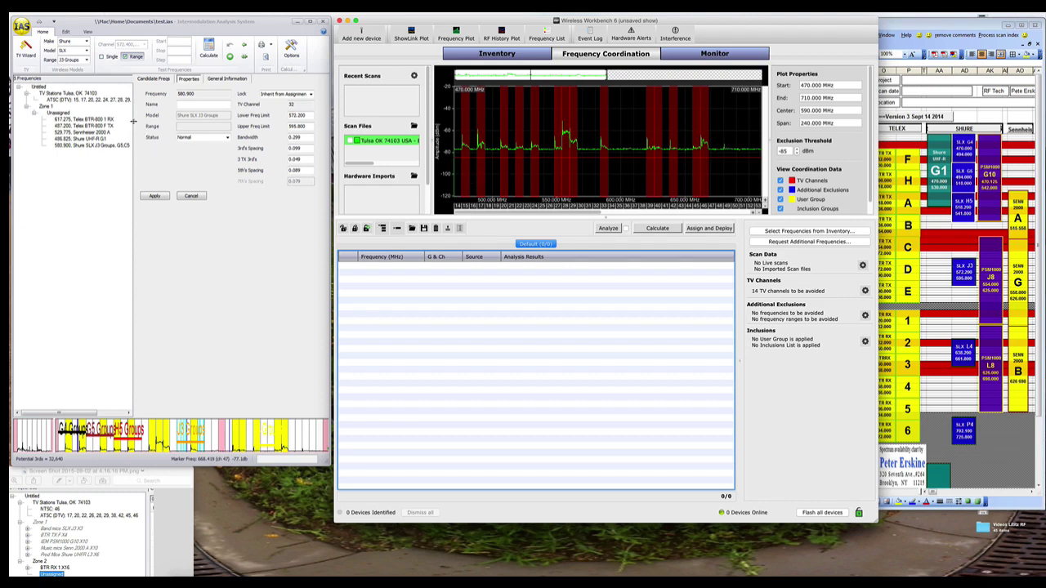
# Widen the IAS frequency tree panel and make the spectrum strip taller.
pyautogui.moveTo(133, 121); pyautogui.dragTo(189, 121)
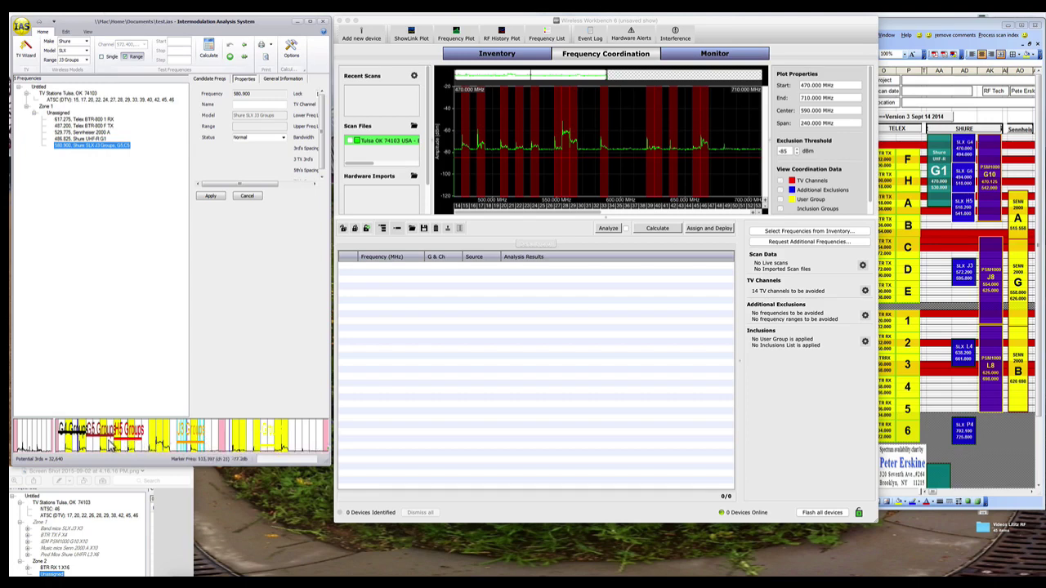
pyautogui.moveTo(149, 418); pyautogui.dragTo(149, 404)
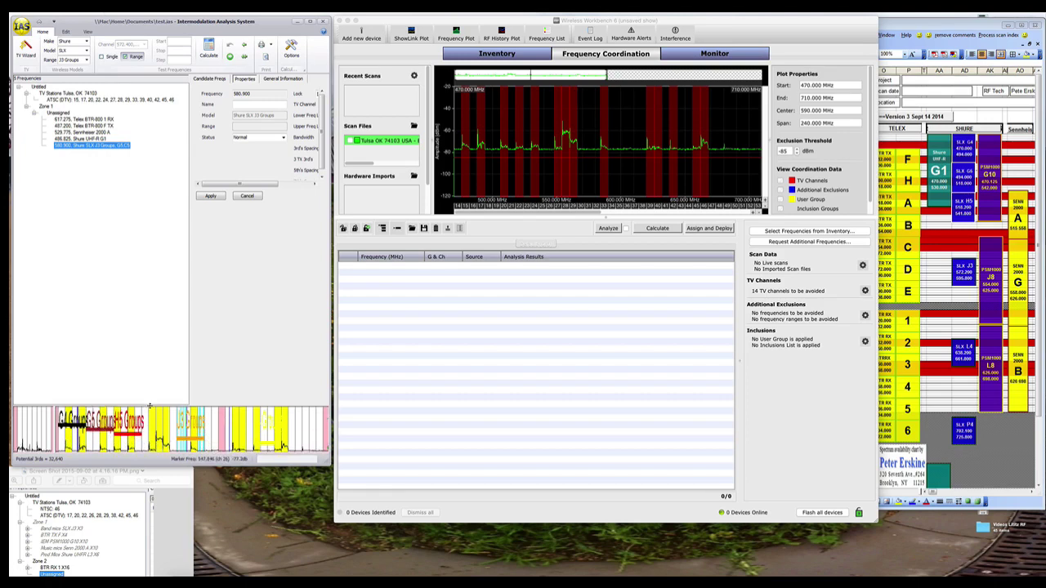
# Set the Unassigned group's make to Generic in IAS.
pyautogui.click(59, 113)
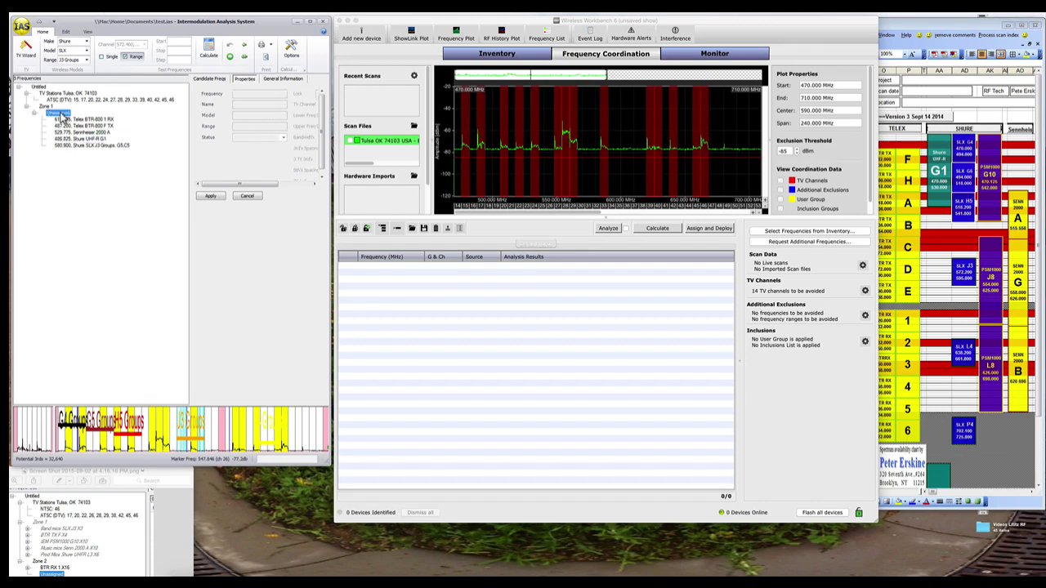
pyautogui.click(69, 41)
pyautogui.press('Down')
pyautogui.press('Tab')
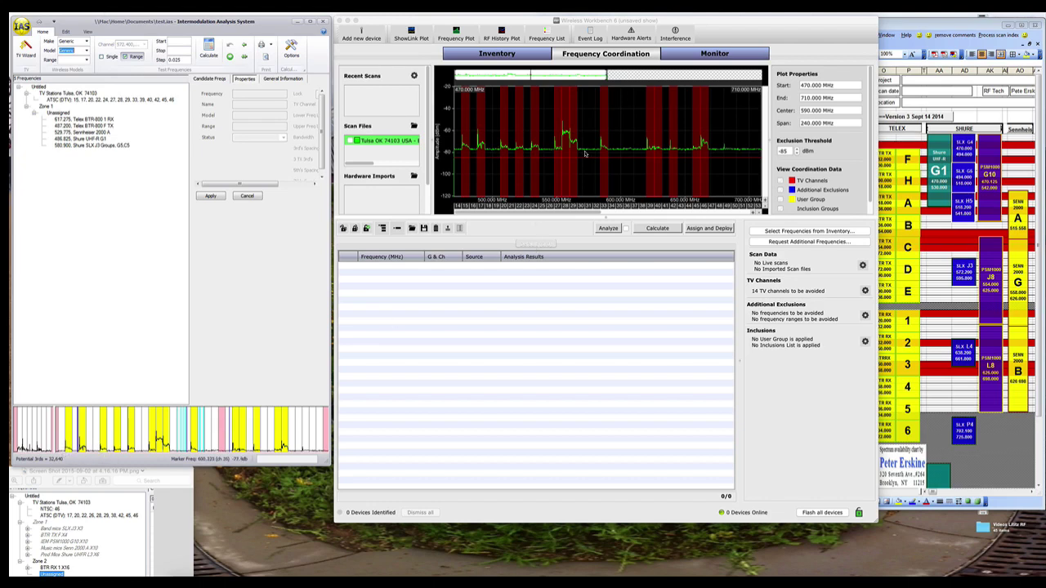
# Add a marker and a yellow band to the spectrum strip, then begin a scan file import.
pyautogui.rightClick(161, 434)
pyautogui.click(188, 445)
pyautogui.rightClick(161, 435)
pyautogui.click(196, 446)
pyautogui.click(413, 126)
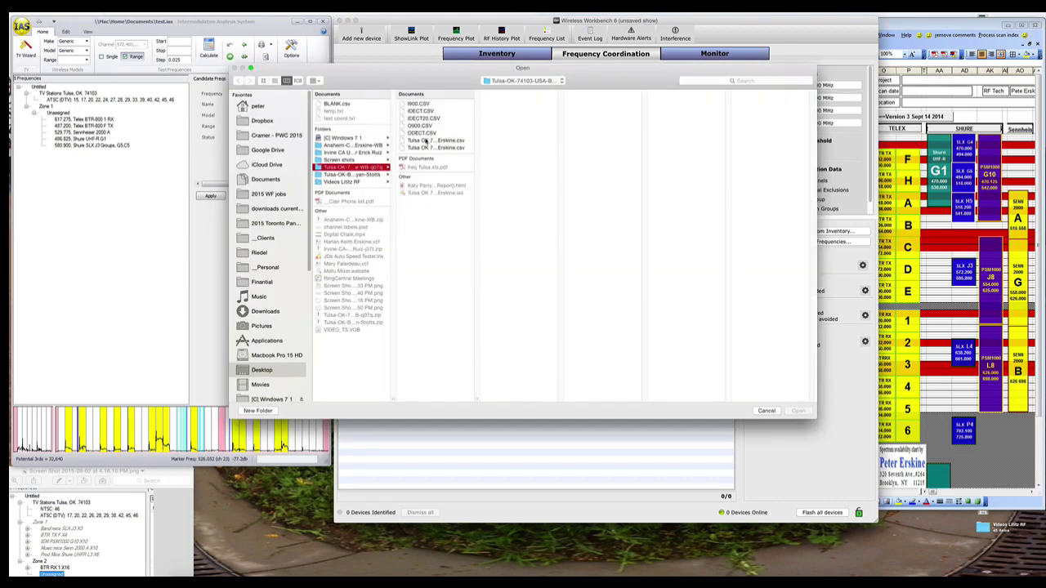
# Load the Tulsa scan files, accept the out-of-range warning, and toggle the scan traces.
pyautogui.doubleClick(426, 141)
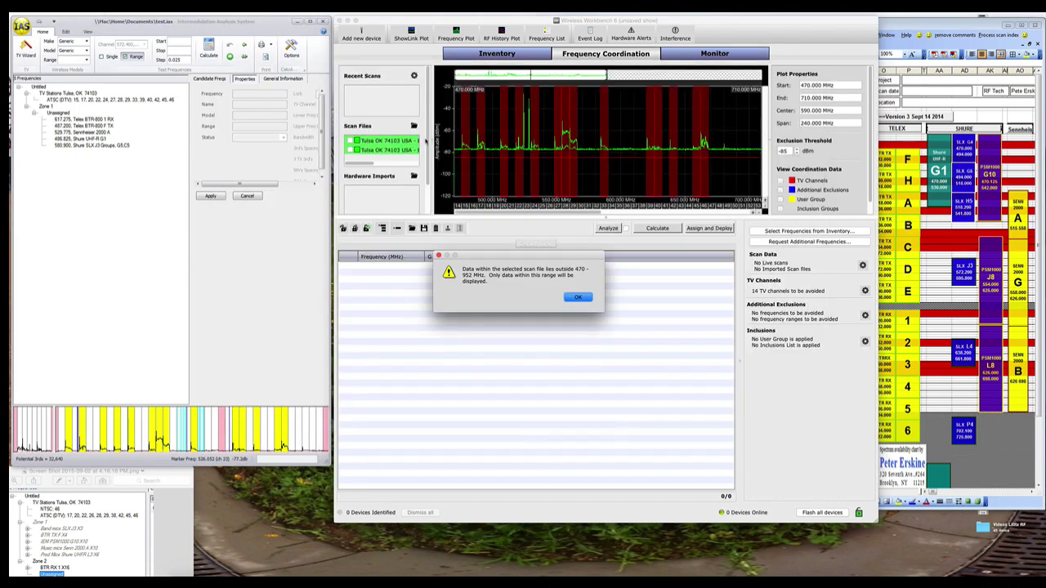
pyautogui.click(578, 297)
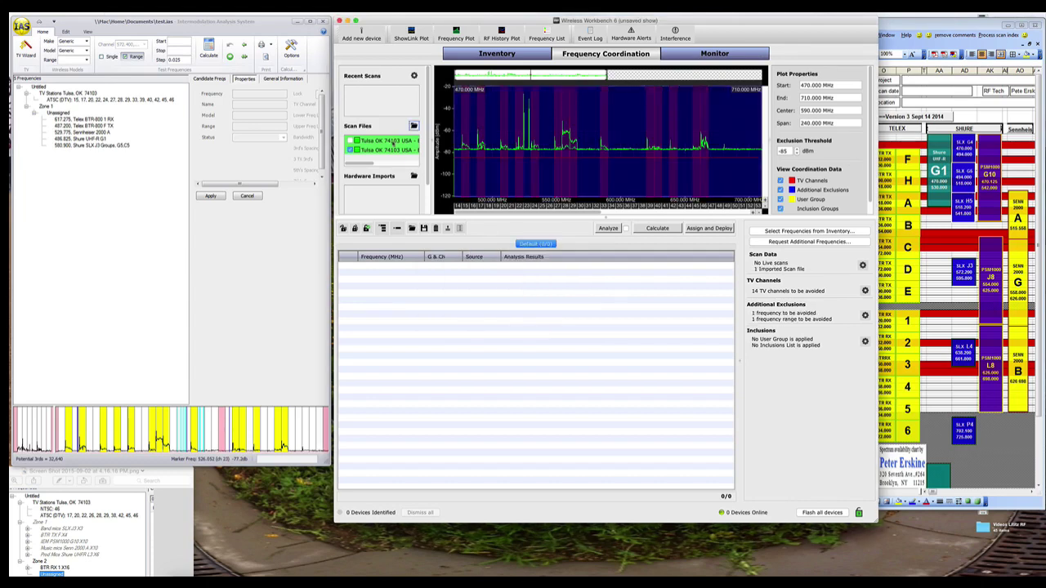
pyautogui.click(393, 143)
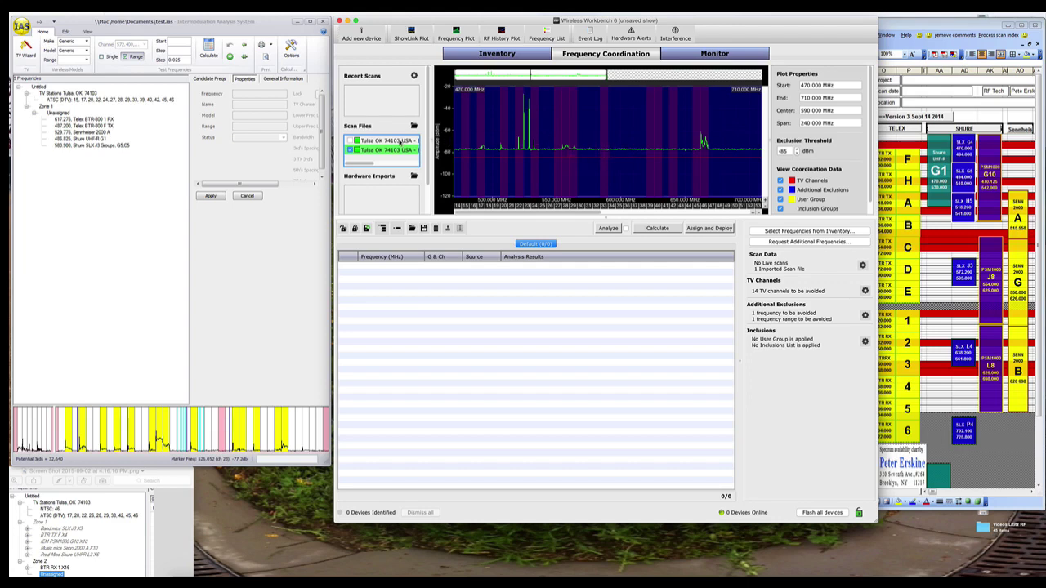
pyautogui.click(399, 141)
pyautogui.click(398, 152)
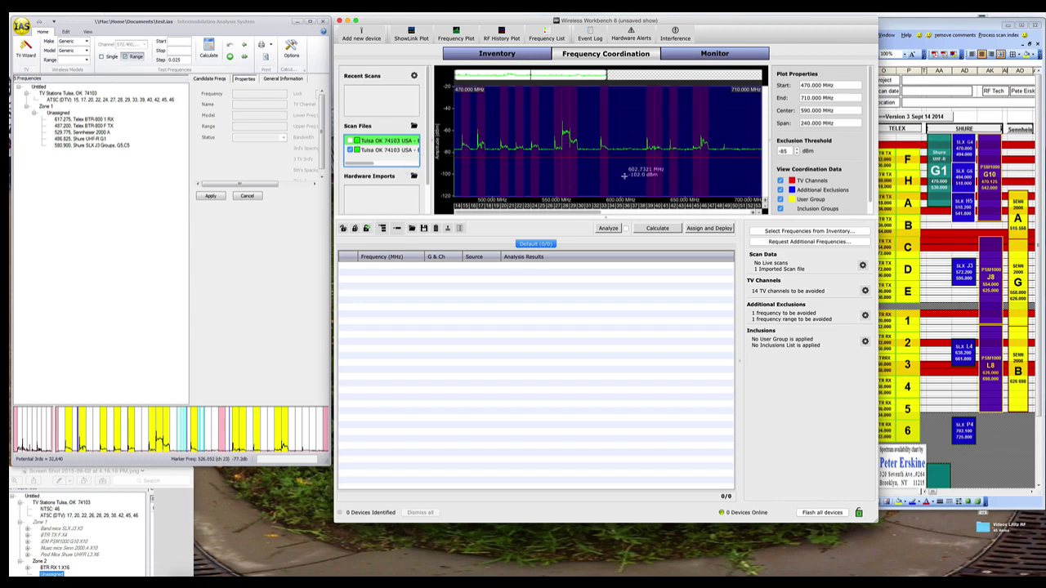
# Raise the exclusion threshold to -70 dBm and clear and save the additional exclusions.
pyautogui.moveTo(622, 157); pyautogui.dragTo(623, 150)
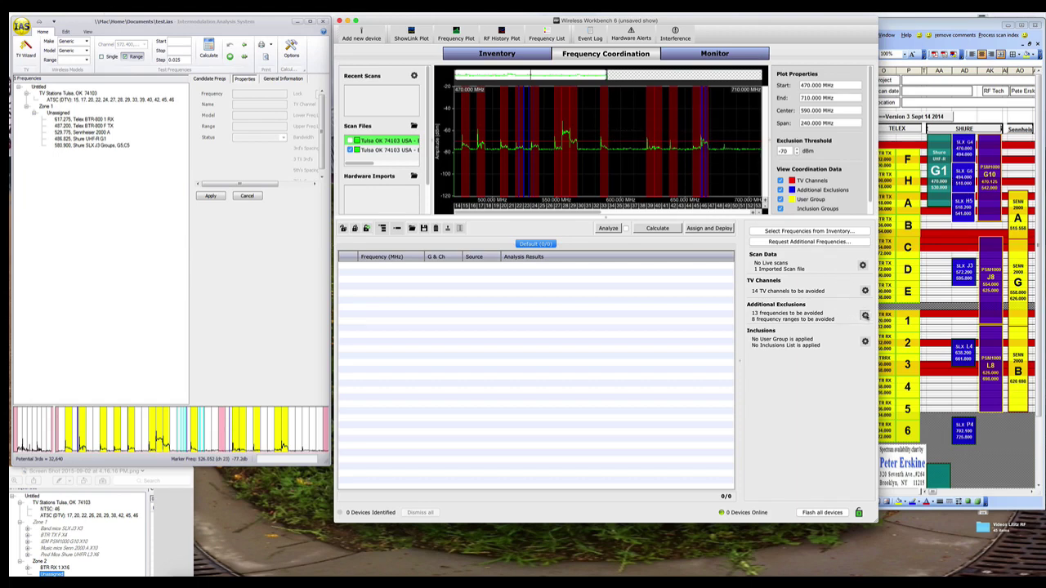
pyautogui.click(865, 315)
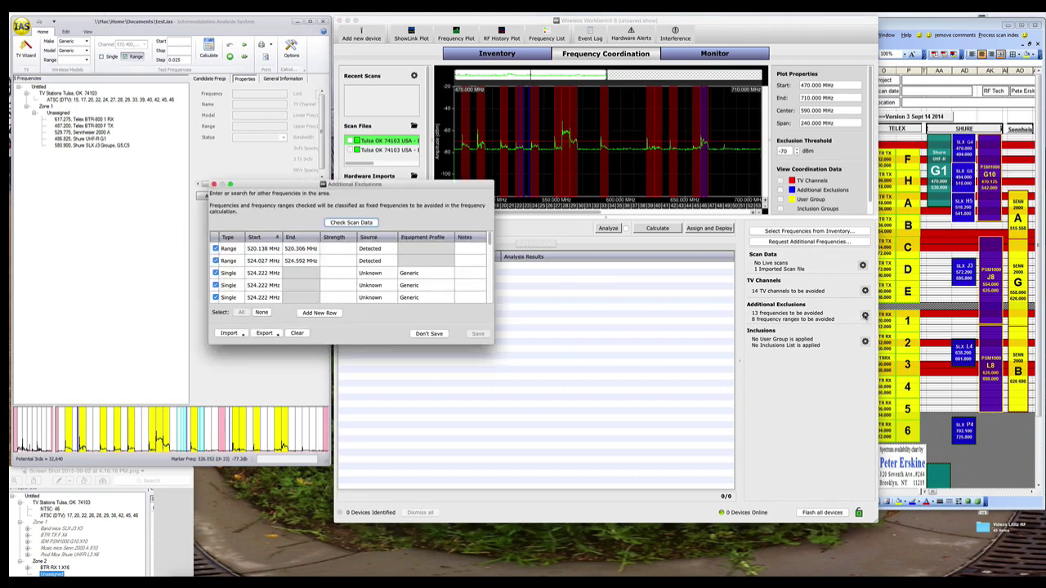
pyautogui.click(296, 332)
pyautogui.click(478, 334)
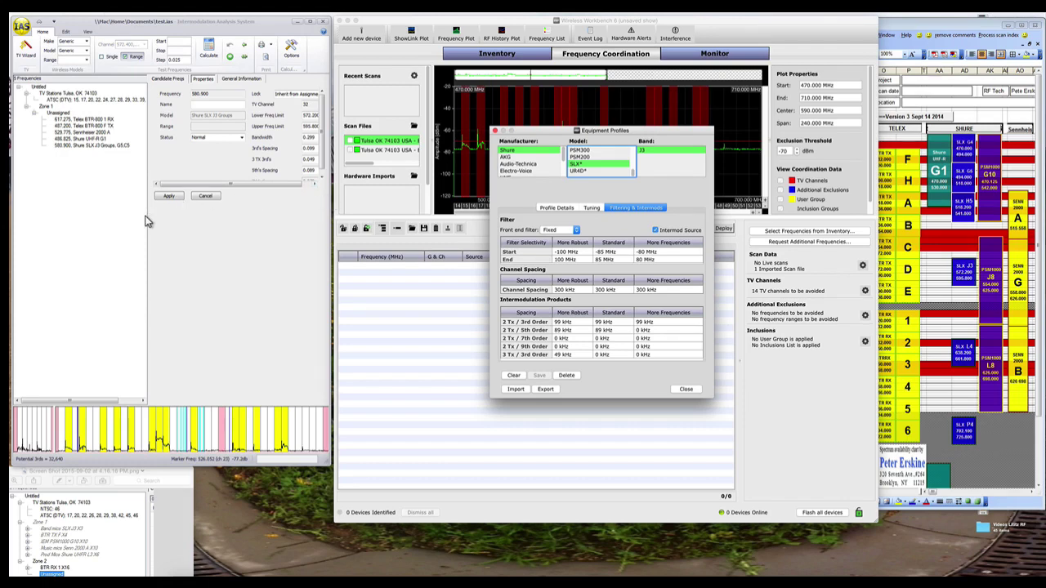
# Compare the UR4D* filtering and intermod specs with IAS's 486.825 UHF-R G1 properties.
pyautogui.moveTo(147, 215); pyautogui.dragTo(132, 216)
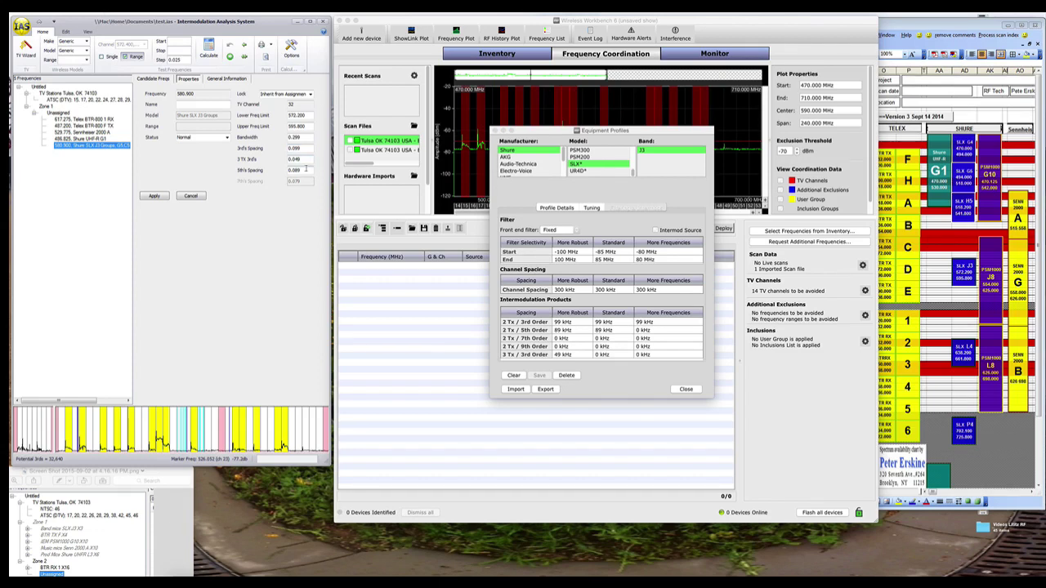
pyautogui.click(584, 172)
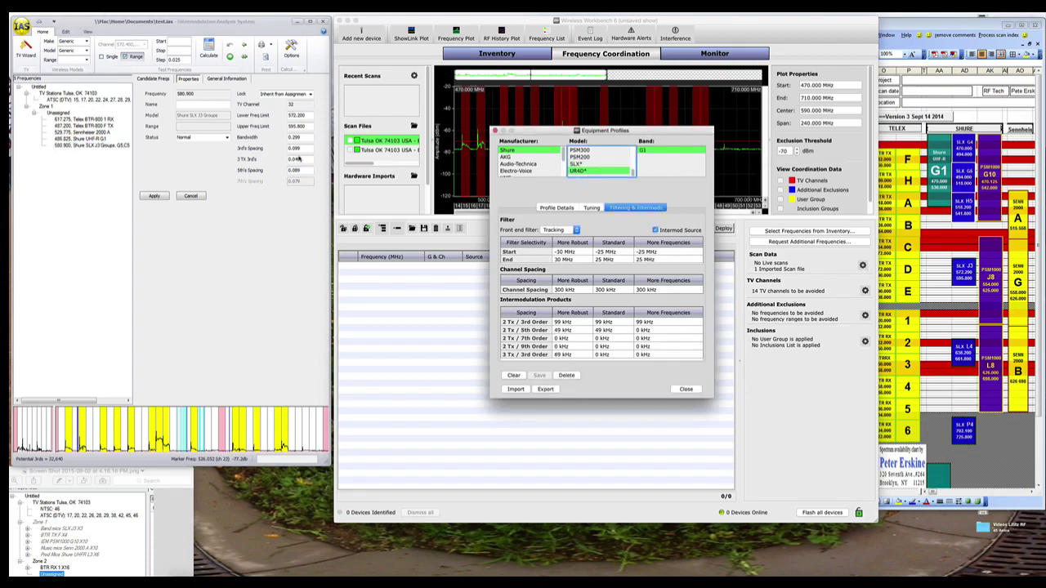
pyautogui.click(90, 140)
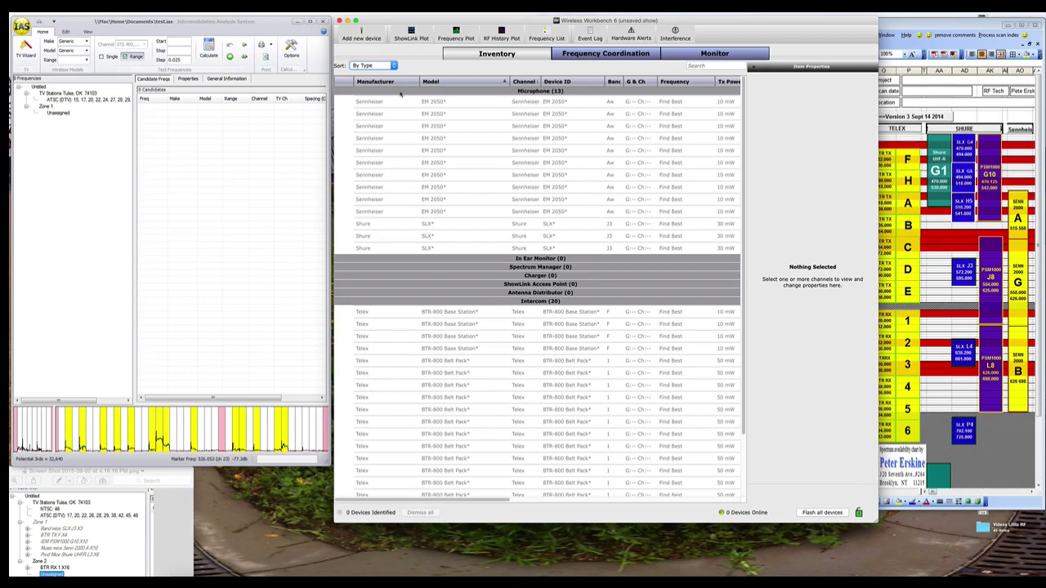
# Add Shure UR4D* devices, then check the PSM1000* G10 profile's filtering and intermod specs.
pyautogui.click(368, 34)
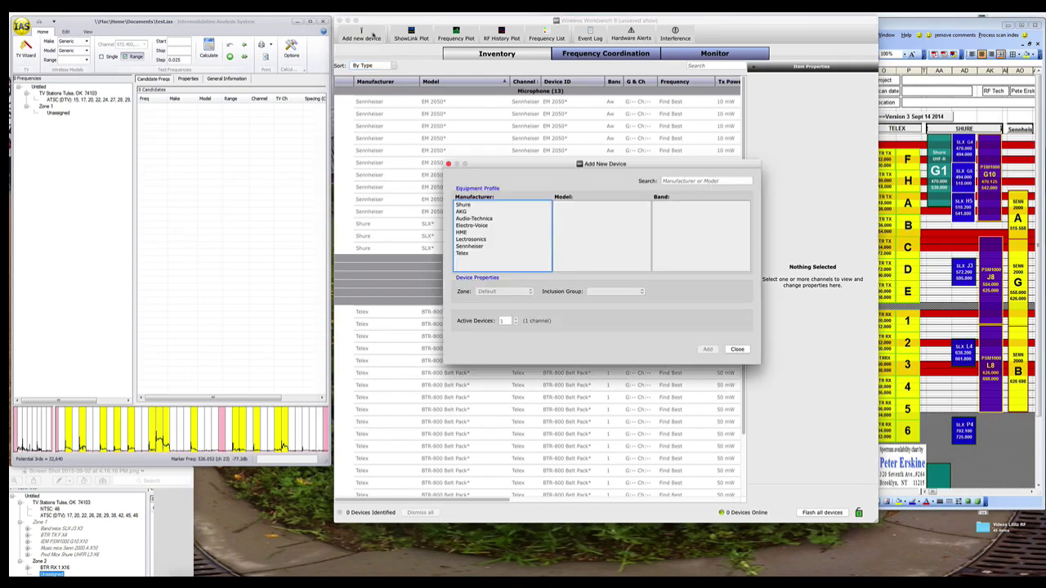
pyautogui.click(467, 205)
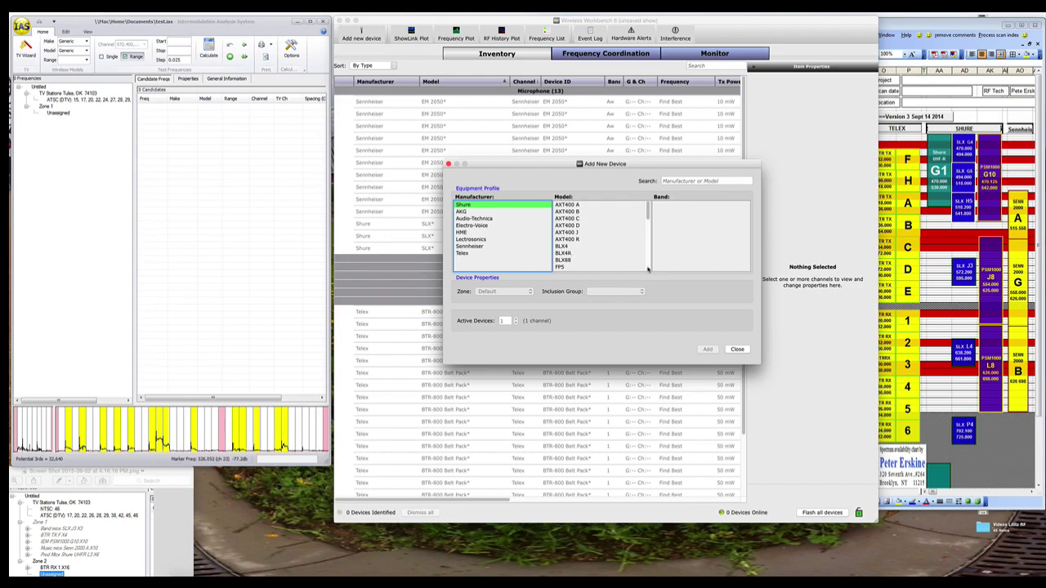
pyautogui.scroll(-5, 648, 268)
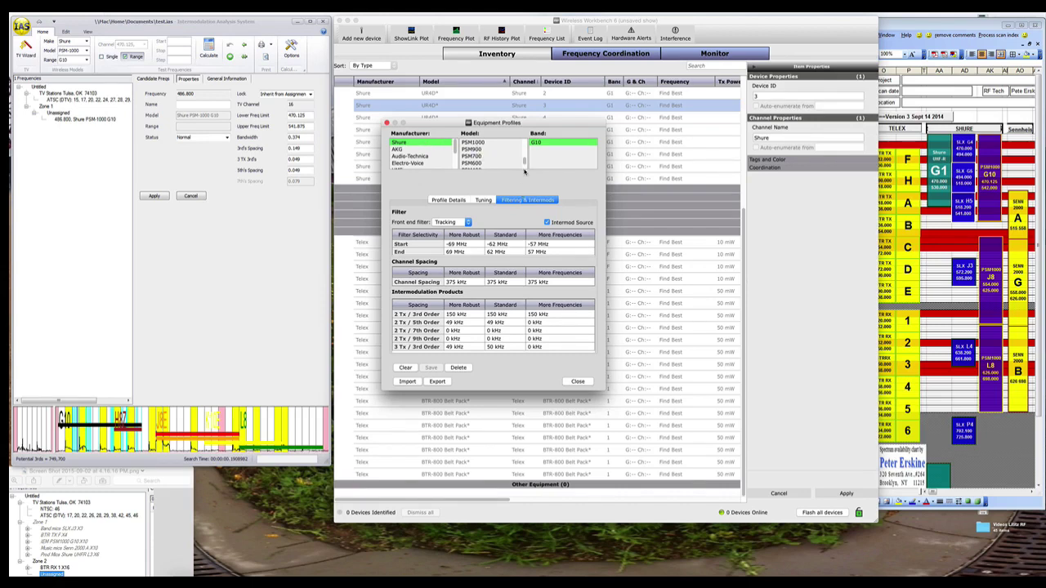
pyautogui.scroll(-3, 525, 167)
pyautogui.click(495, 149)
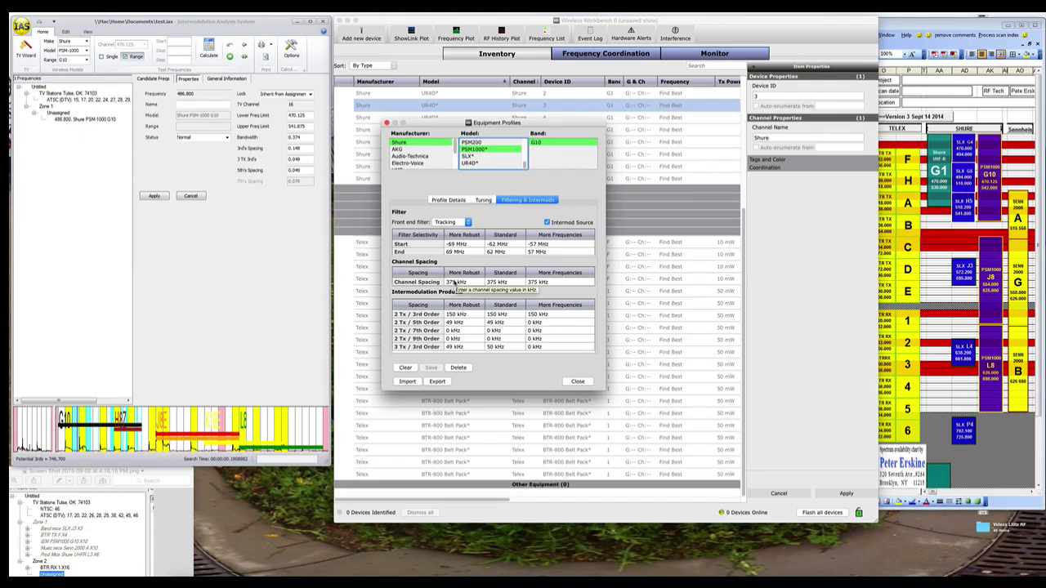
pyautogui.click(578, 382)
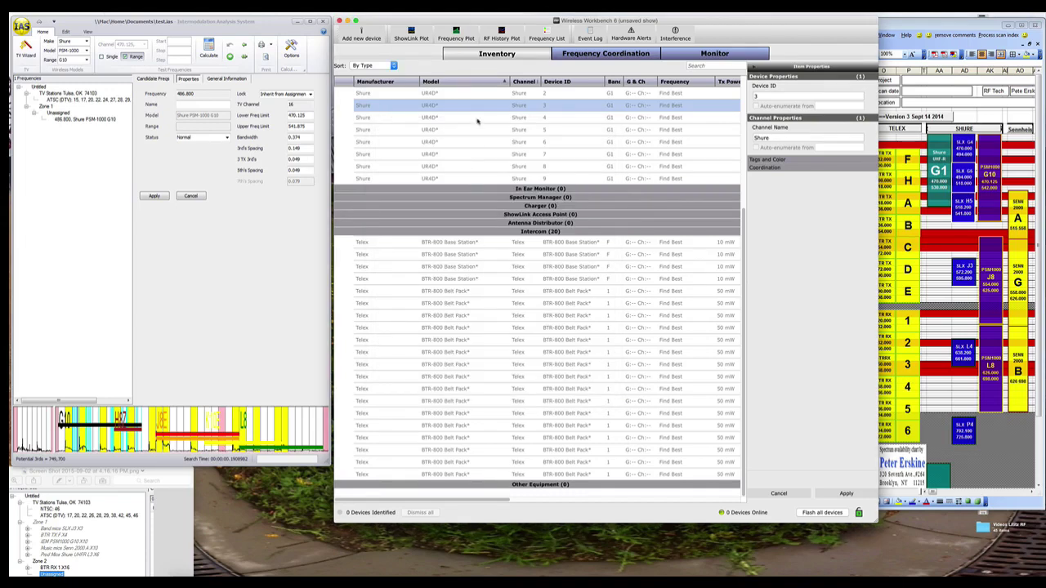
# Add two Shure PSM1000* G10 devices to the inventory.
pyautogui.click(366, 34)
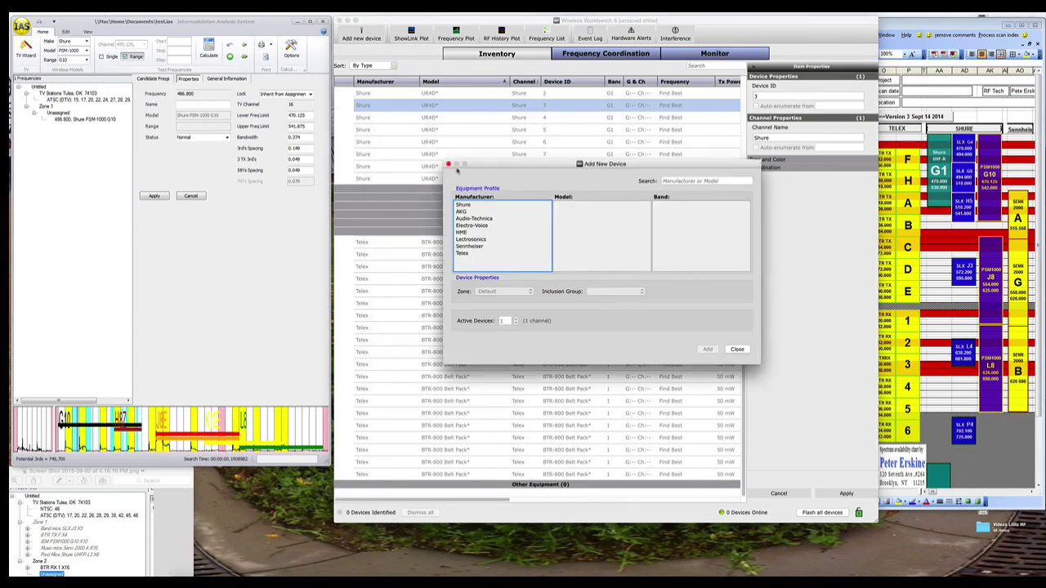
pyautogui.click(469, 206)
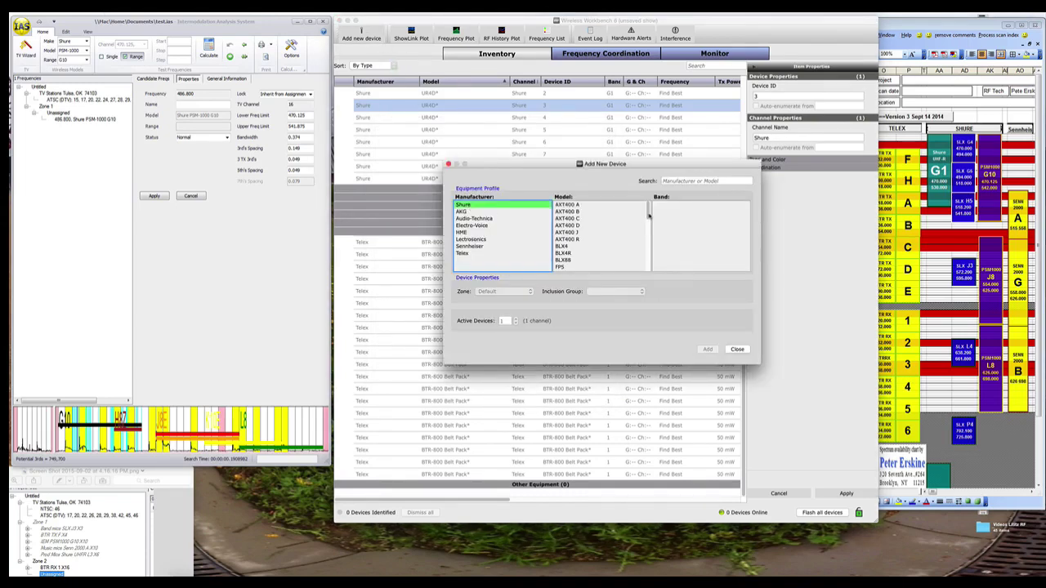
pyautogui.moveTo(649, 214); pyautogui.dragTo(648, 275)
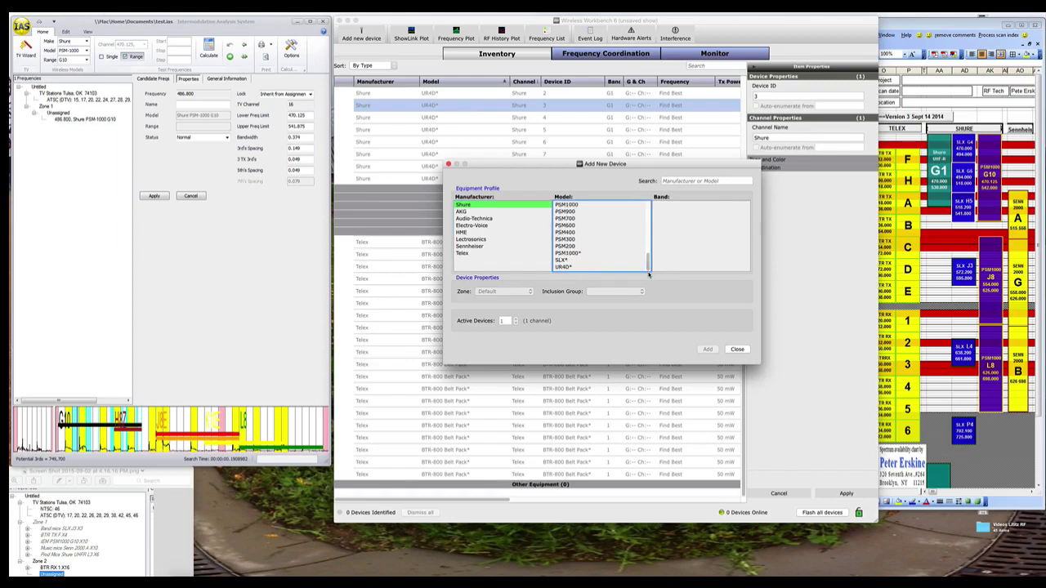
pyautogui.click(580, 254)
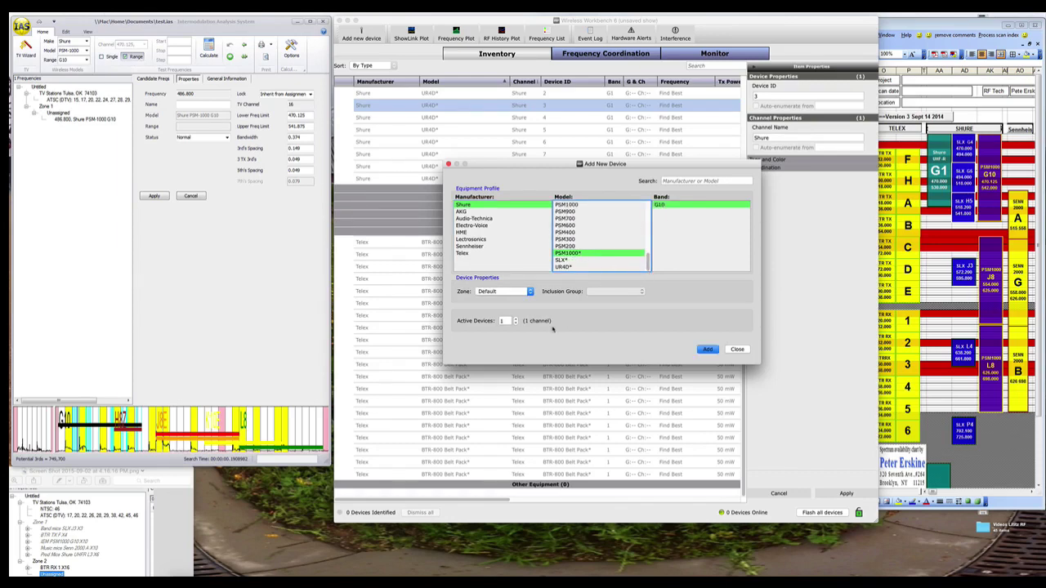
pyautogui.click(515, 318)
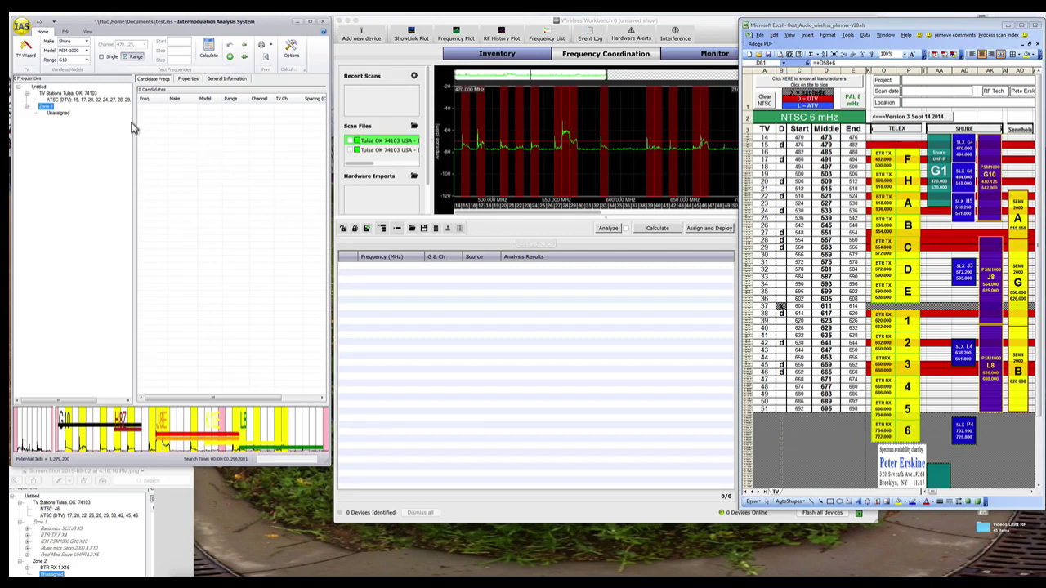
# Include 3-transmitter third-order IMD products and calculate candidate PSM-1000 frequencies.
pyautogui.click(292, 51)
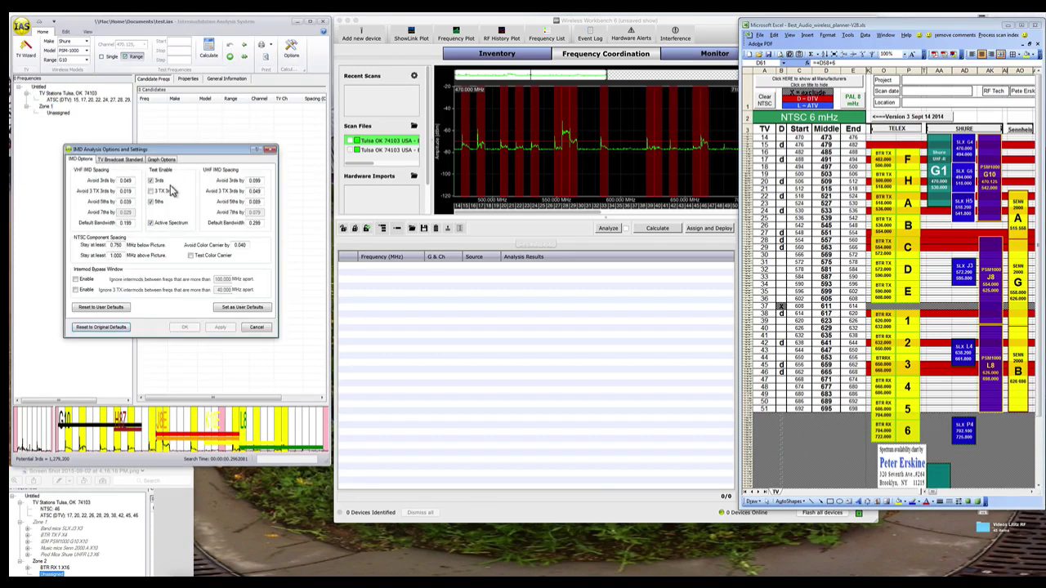
pyautogui.click(152, 191)
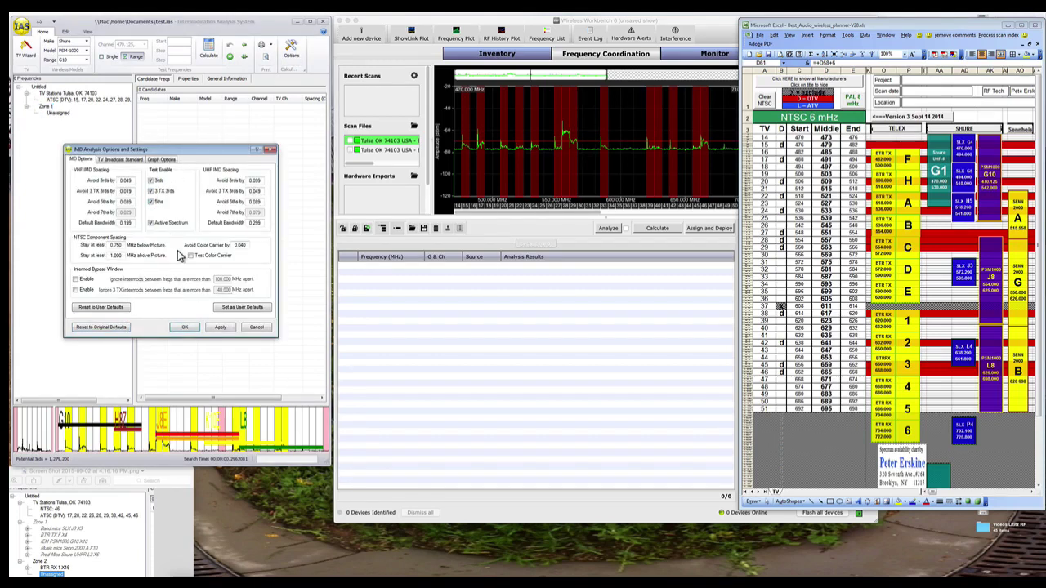
pyautogui.click(187, 328)
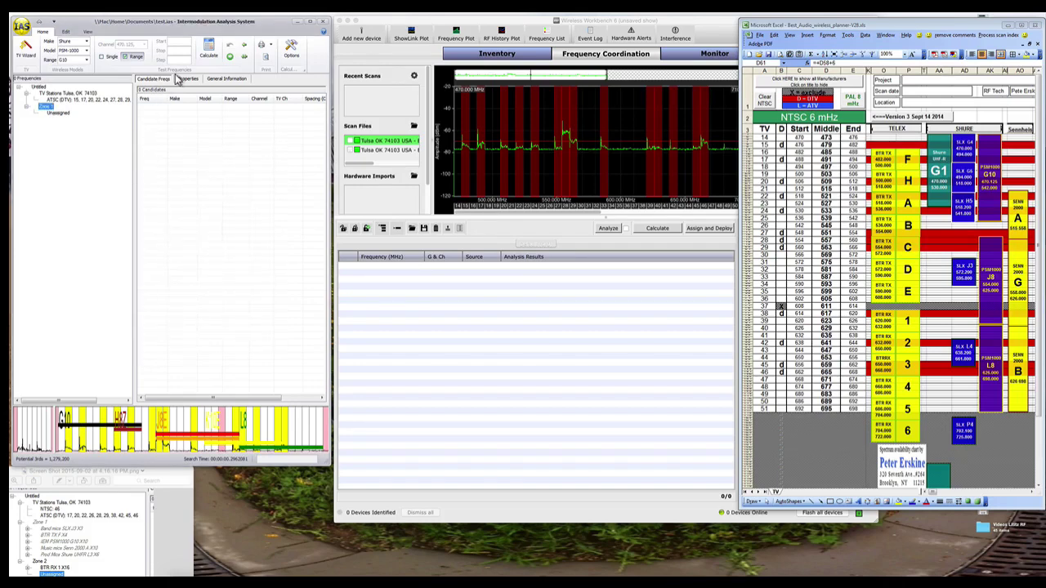
pyautogui.click(209, 49)
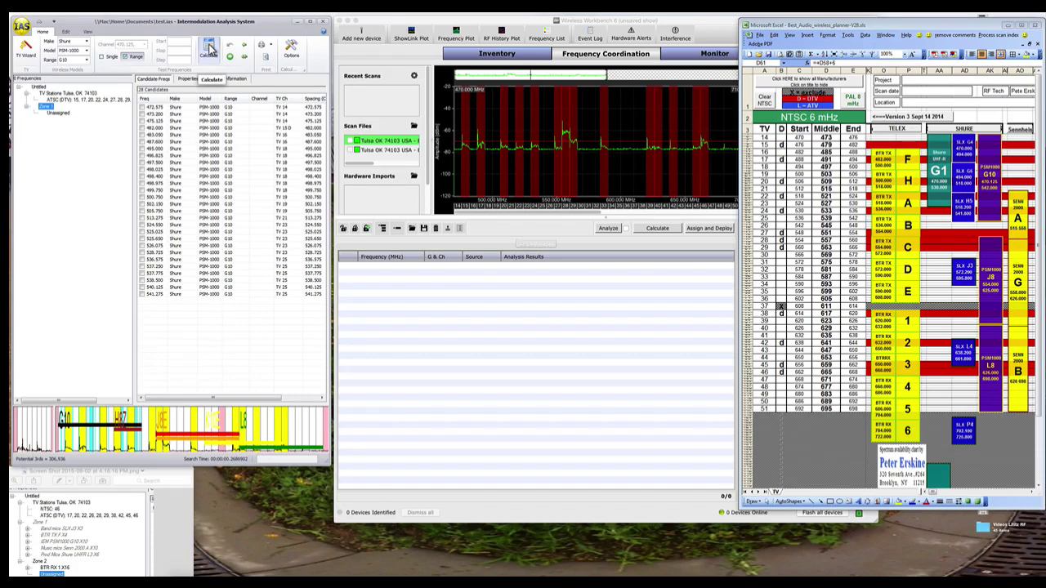
pyautogui.click(210, 49)
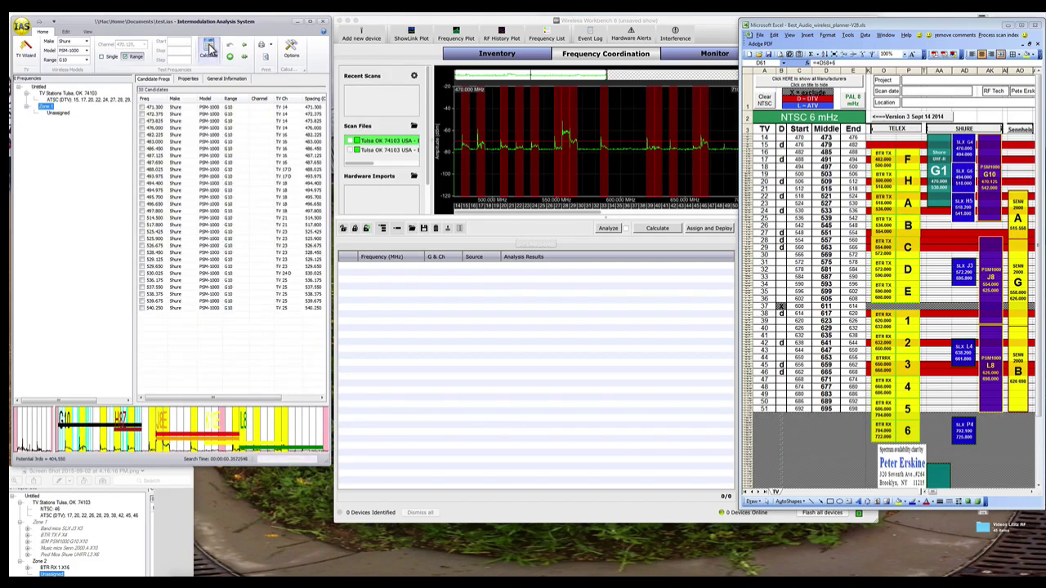
pyautogui.click(210, 49)
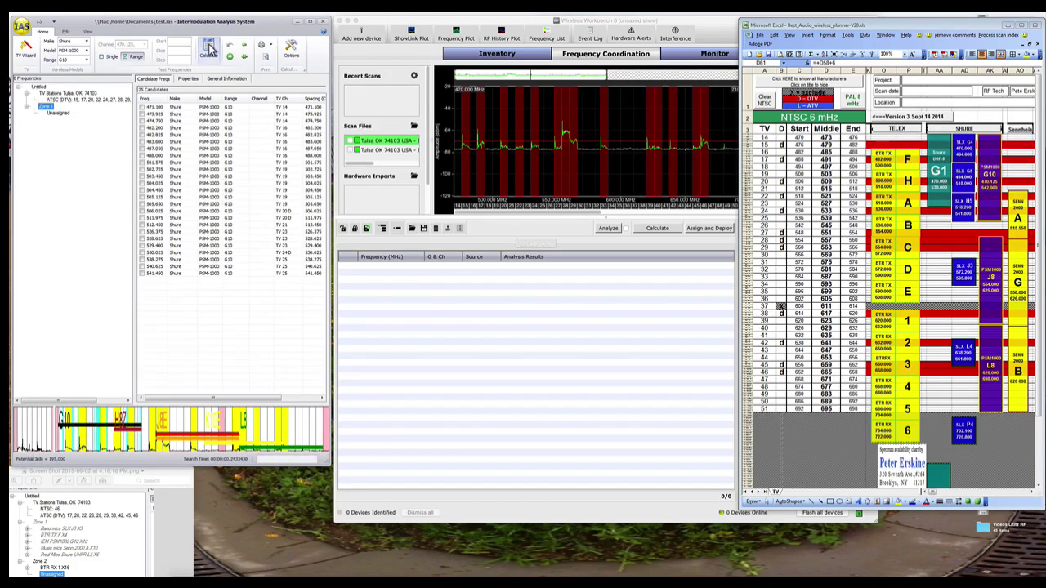
pyautogui.click(210, 49)
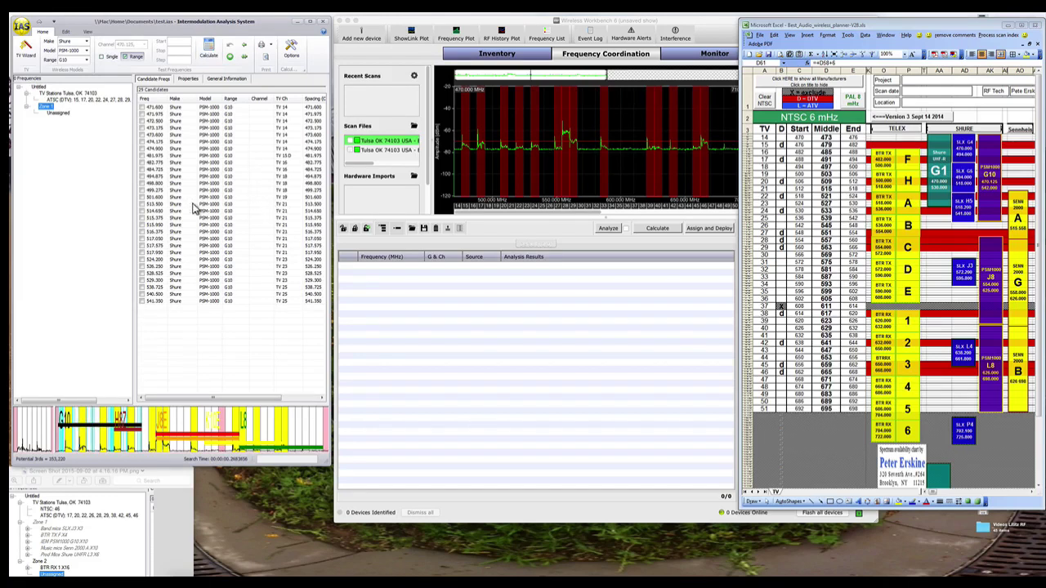
# Move nine candidates, 501.600 through 517.950, into Zone 1.
pyautogui.click(143, 204)
pyautogui.click(143, 197)
pyautogui.click(143, 211)
pyautogui.click(143, 217)
pyautogui.click(143, 225)
pyautogui.click(145, 231)
pyautogui.click(143, 238)
pyautogui.click(143, 246)
pyautogui.click(143, 253)
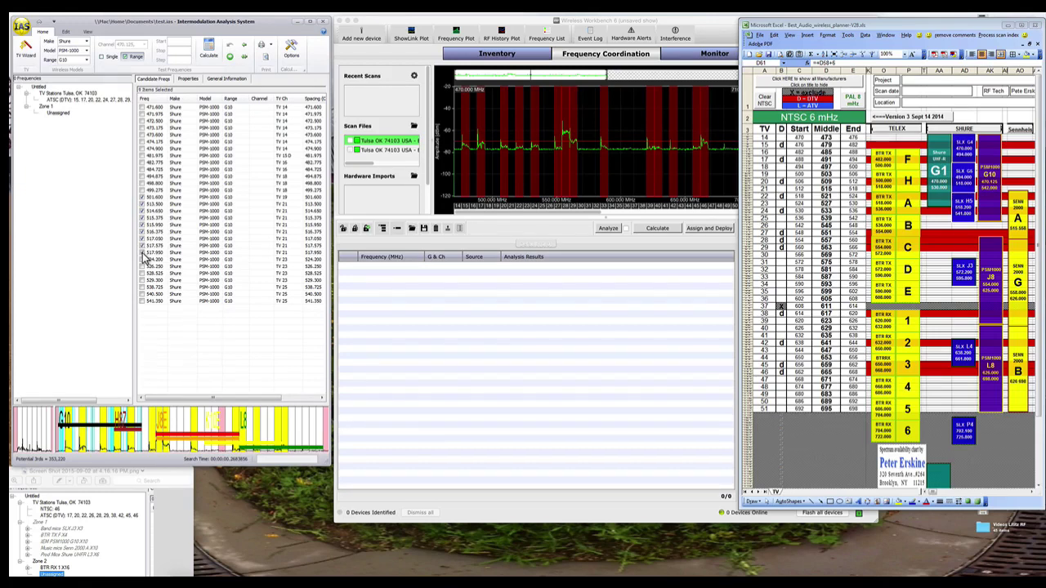
pyautogui.rightClick(184, 254)
pyautogui.click(200, 256)
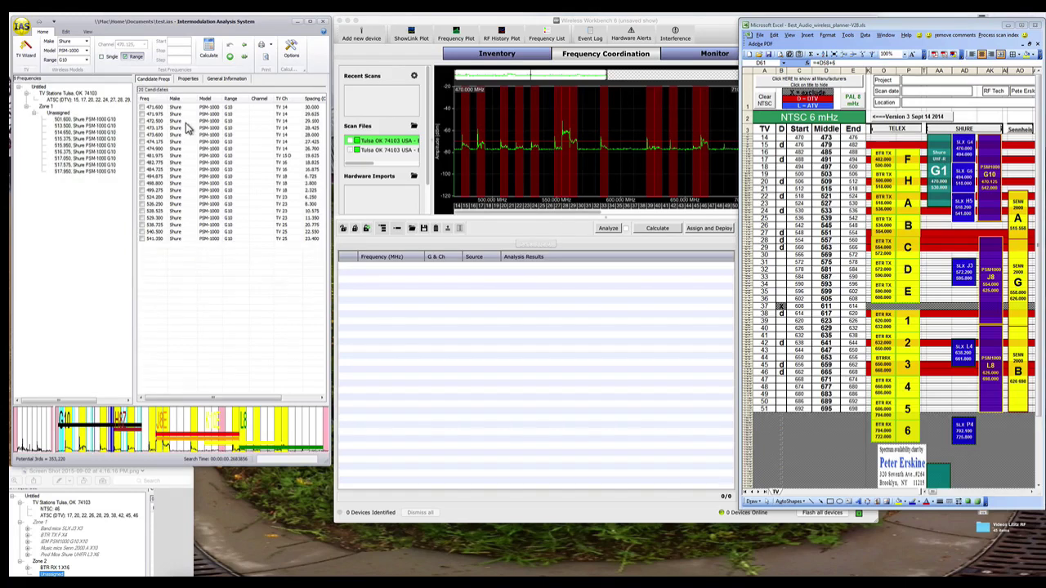
# Recalculate and add 503.725 and 502.225 to Zone 1.
pyautogui.click(208, 50)
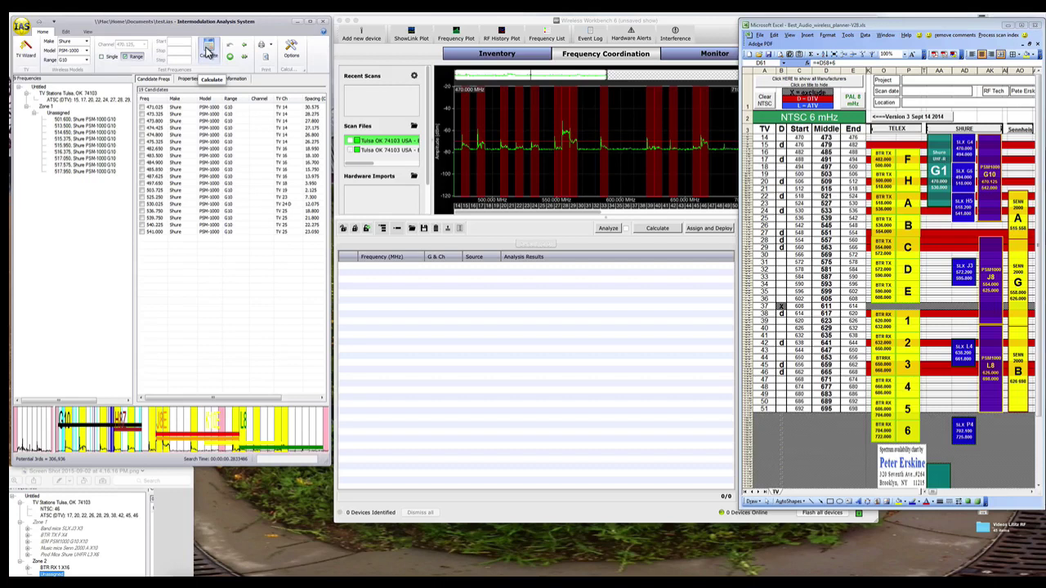
pyautogui.click(143, 191)
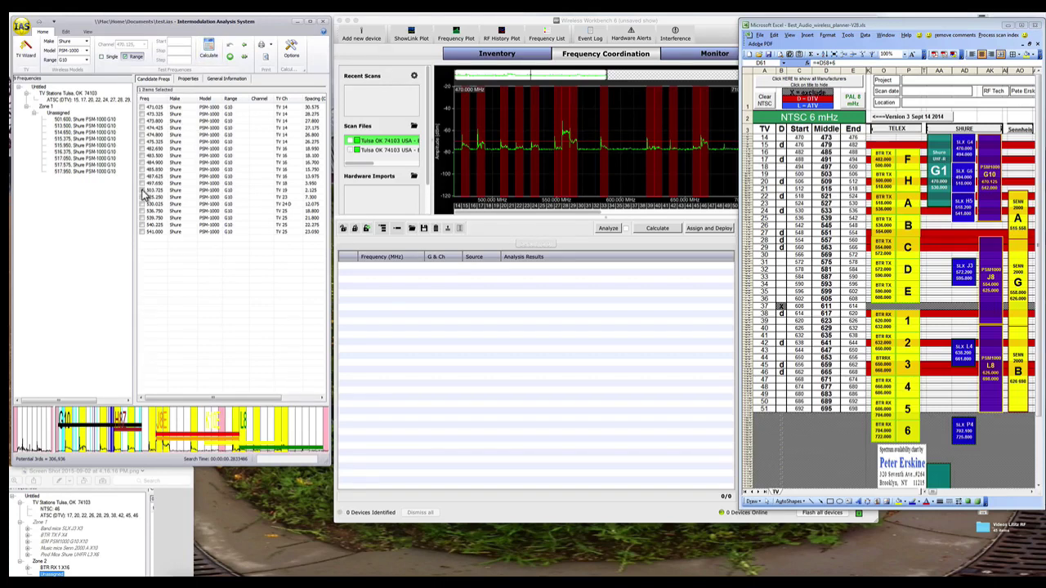
pyautogui.rightClick(172, 219)
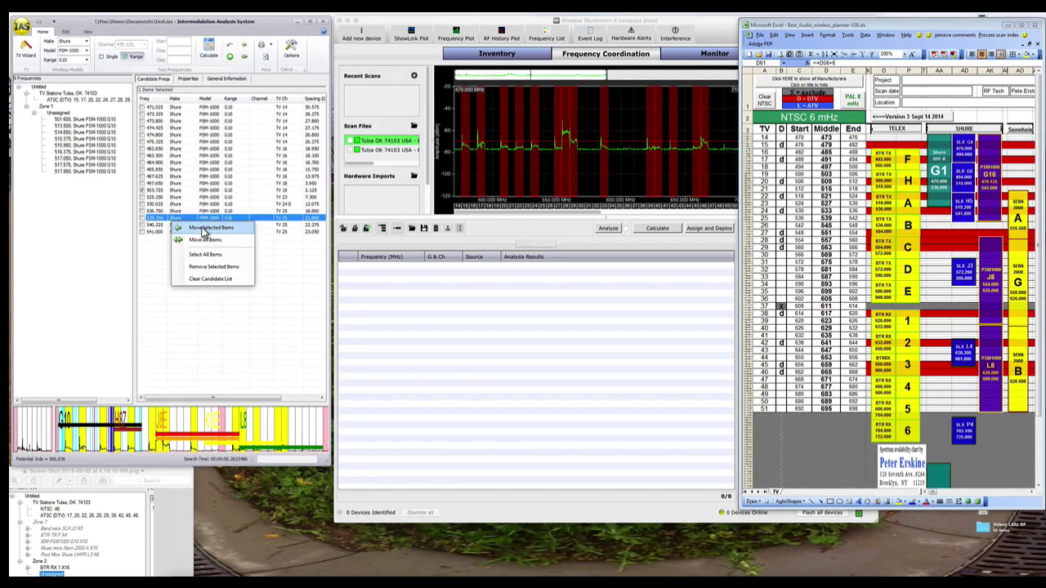
pyautogui.click(204, 229)
pyautogui.click(210, 49)
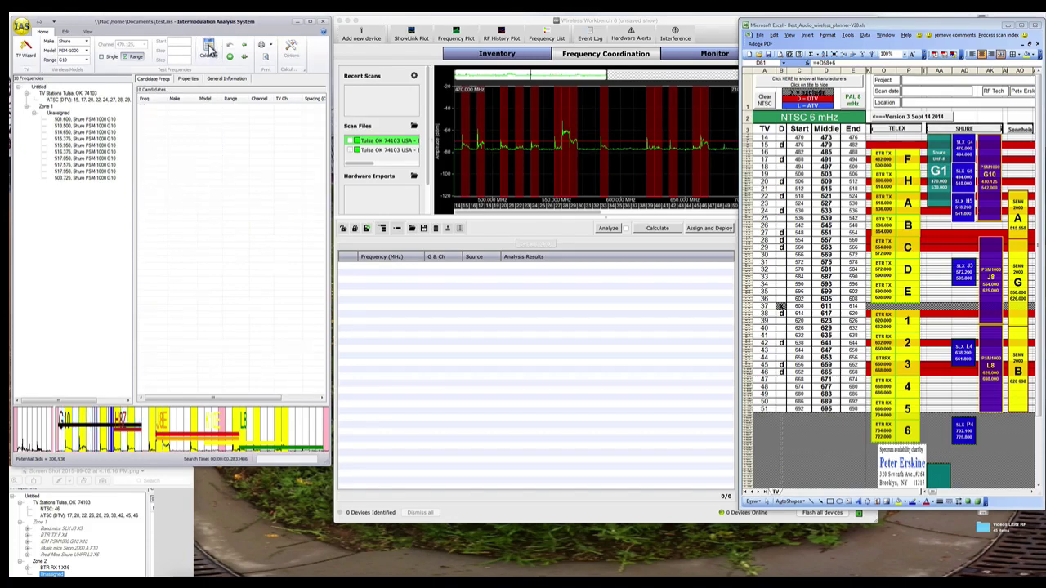
pyautogui.click(209, 49)
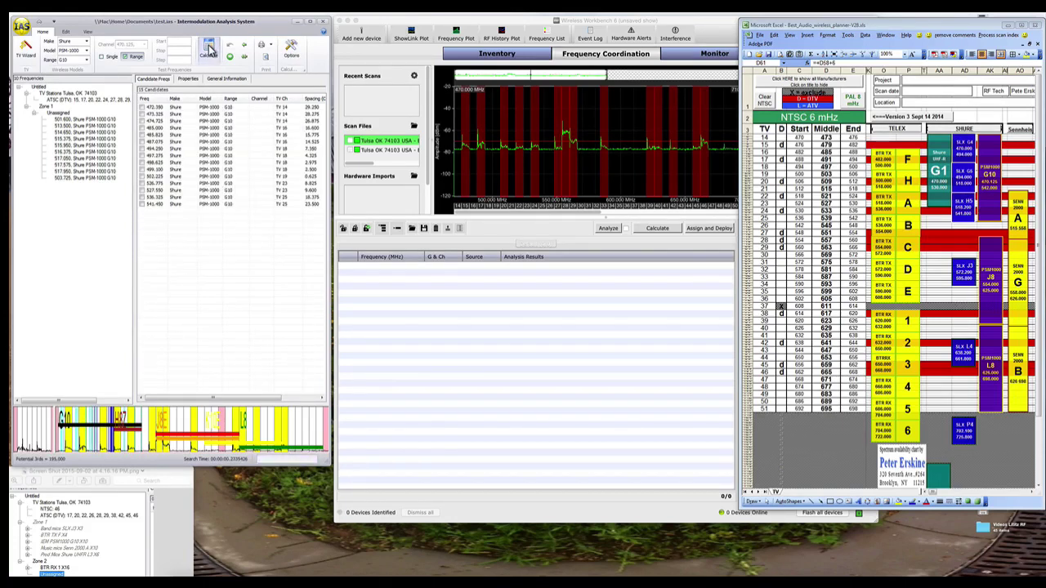
pyautogui.click(143, 177)
pyautogui.rightClick(160, 210)
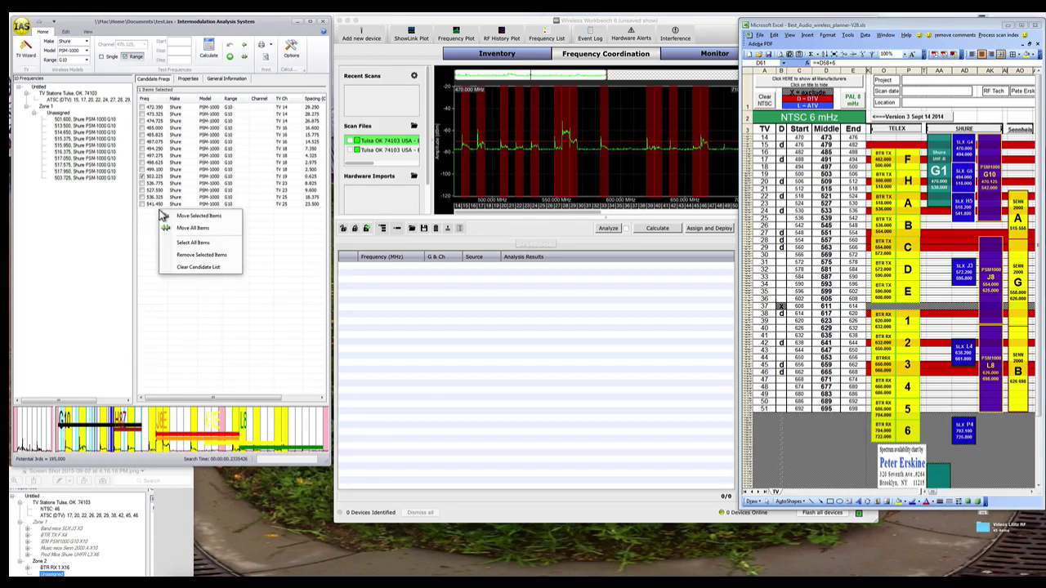
pyautogui.click(181, 217)
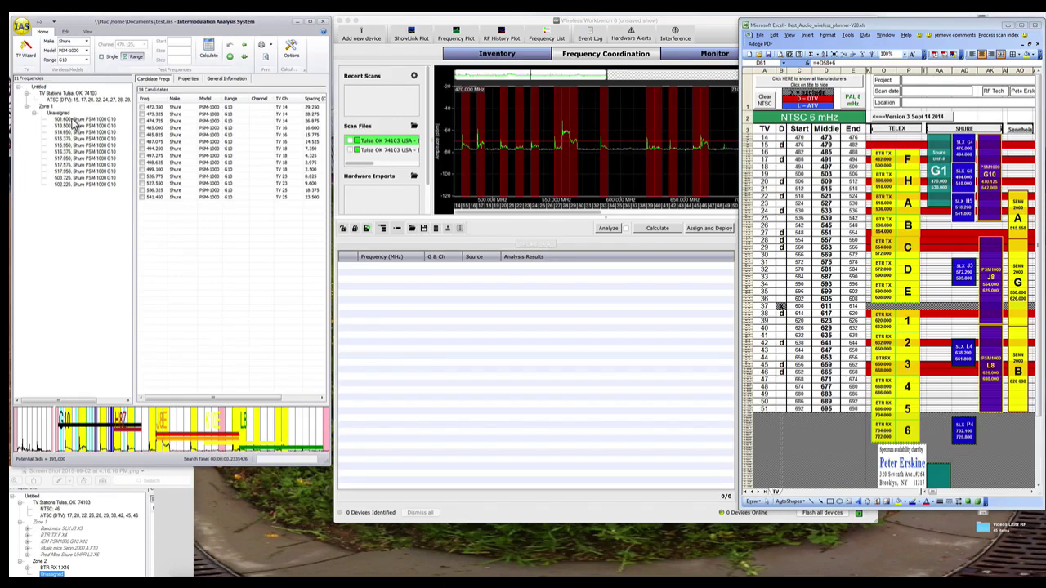
# Delete 501.600 from Zone 1 and select the Unassigned group.
pyautogui.click(75, 120)
pyautogui.press('Delete')
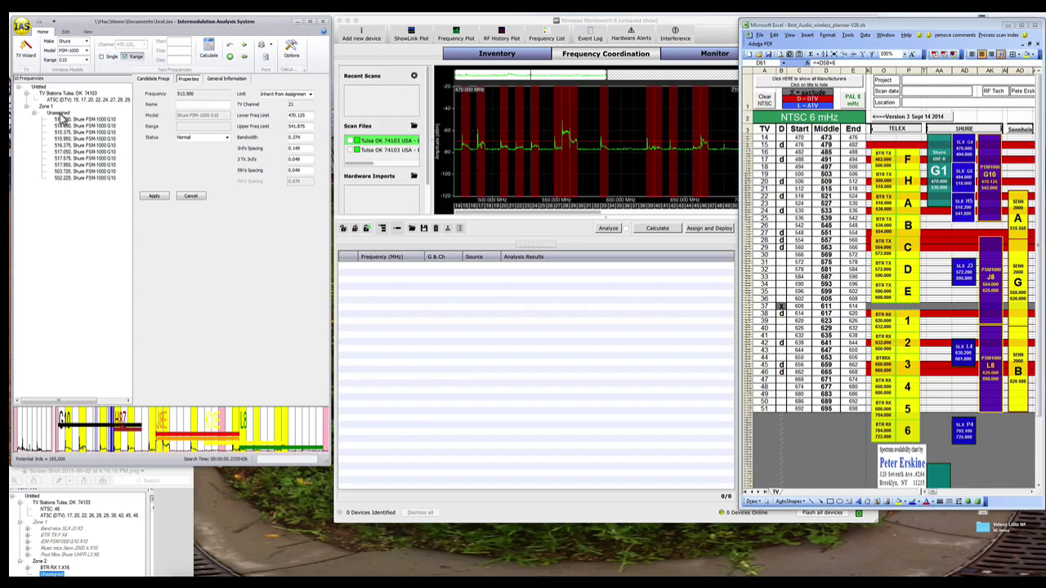
pyautogui.click(60, 114)
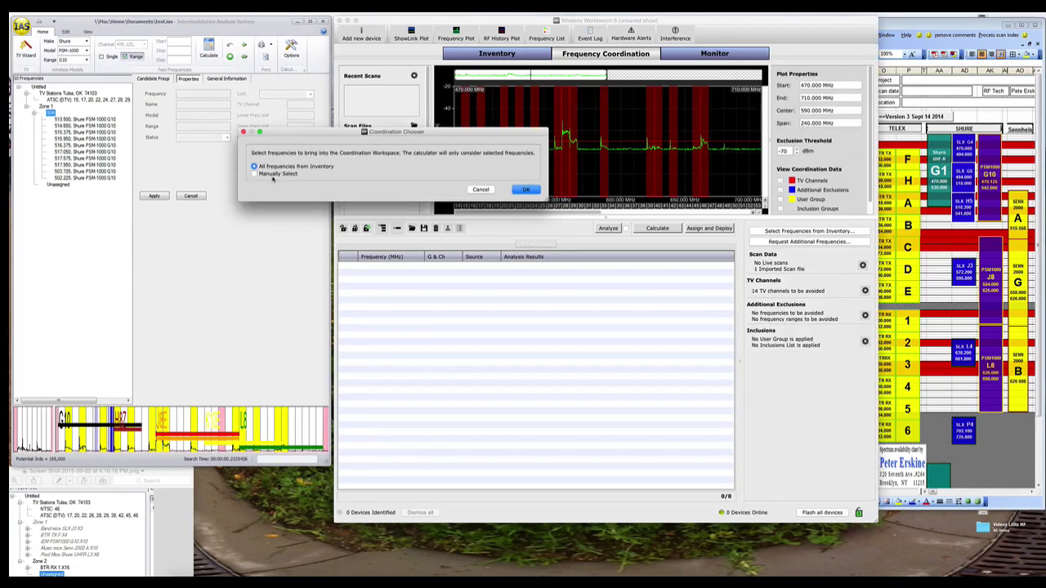
# Manually select the PSM1000 channel range in the Coordination Chooser and confirm.
pyautogui.click(272, 174)
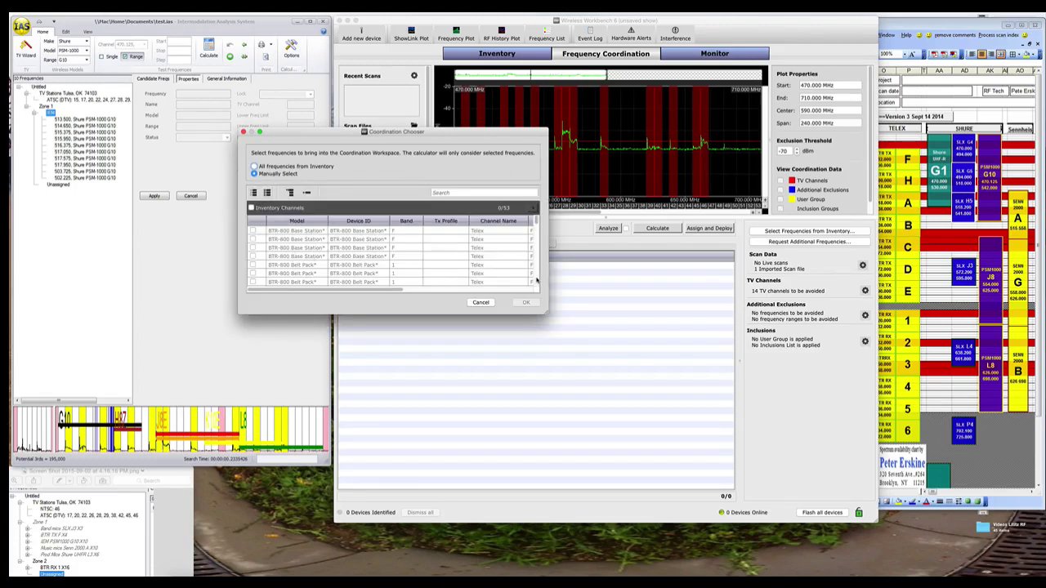
pyautogui.scroll(-15, 536, 280)
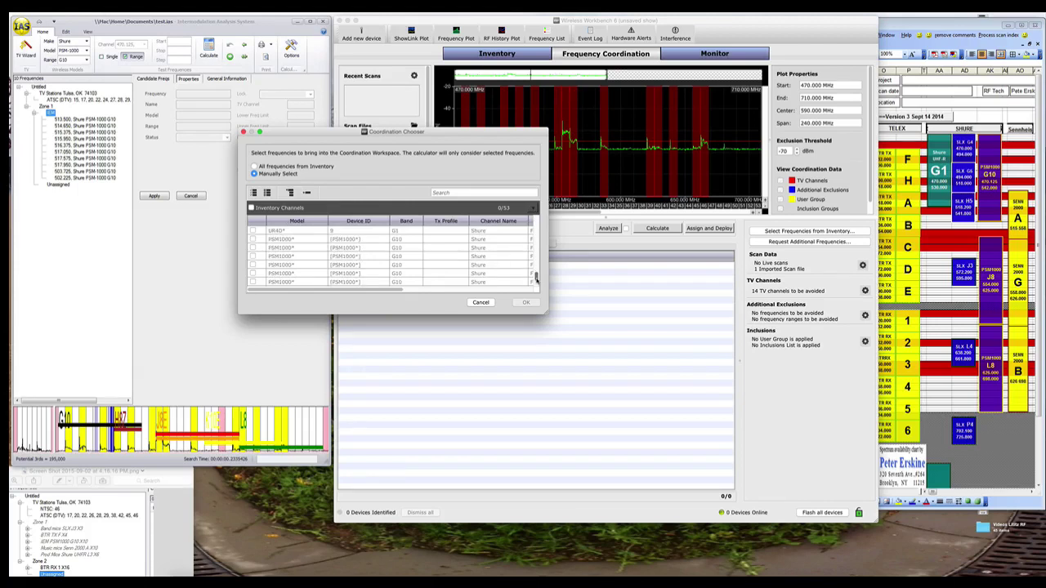
pyautogui.click(300, 241)
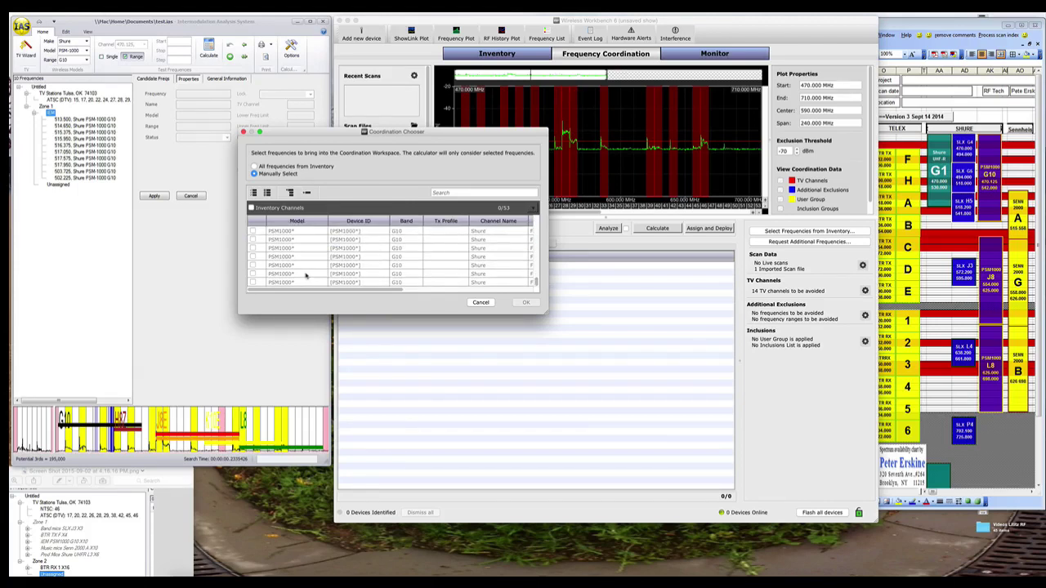
pyautogui.keyDown('shift'); pyautogui.click(303, 281); pyautogui.keyUp('shift')
pyautogui.click(525, 303)
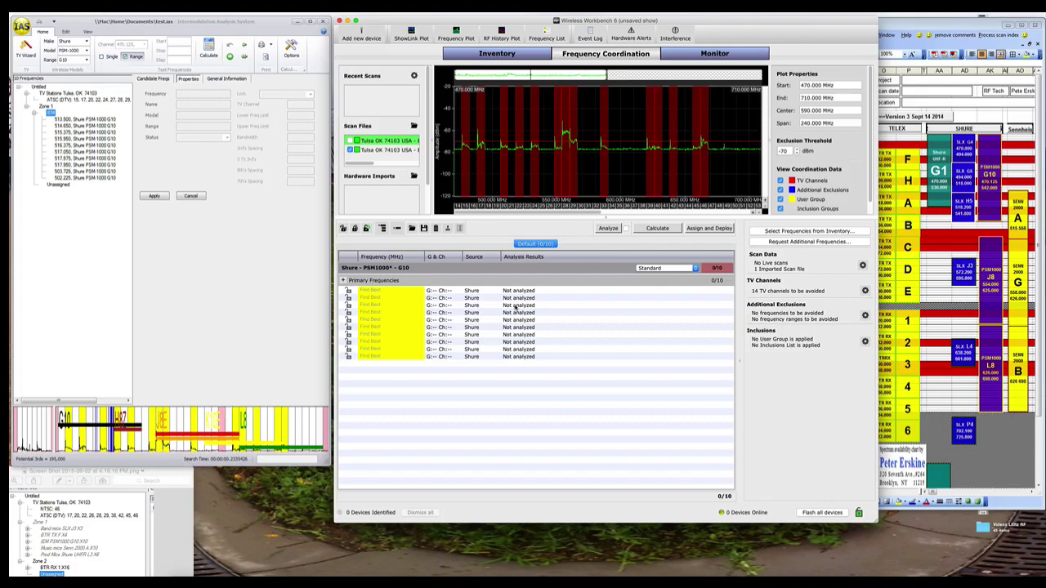
# Set PSM1000 spacing to Robust and calculate, then compare with the Excel planner.
pyautogui.click(663, 268)
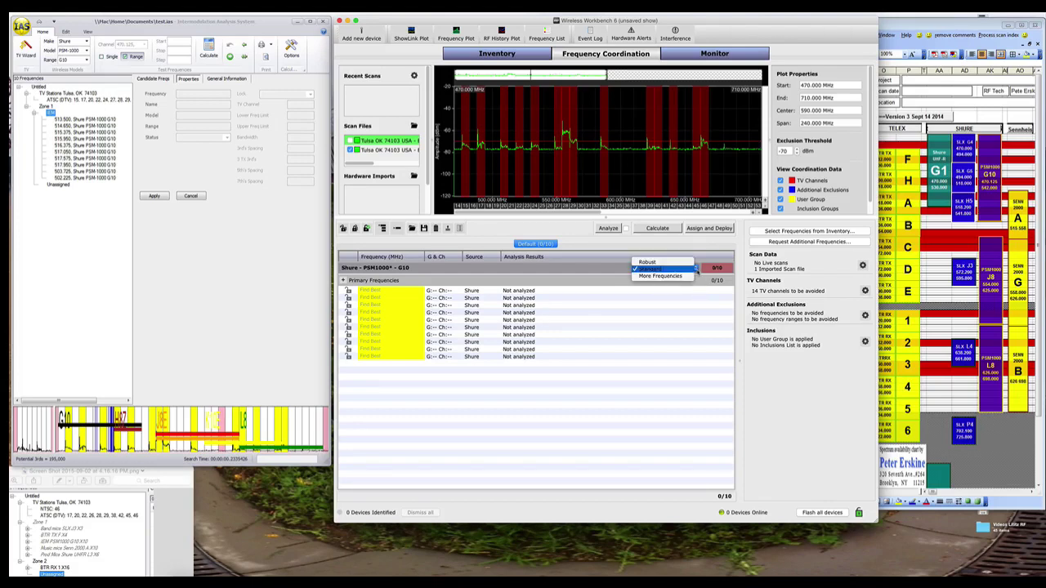
pyautogui.click(661, 263)
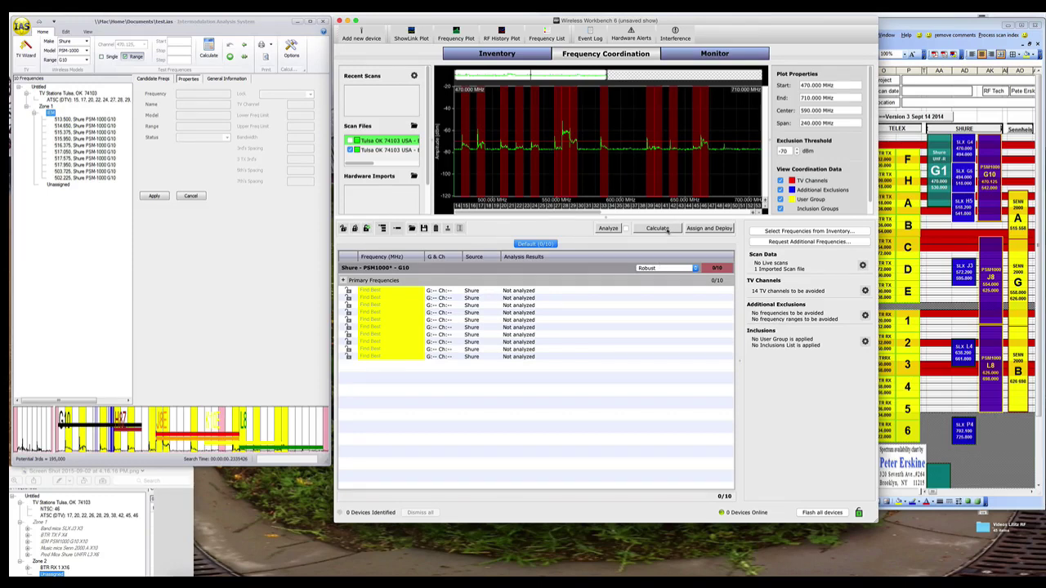
pyautogui.click(667, 229)
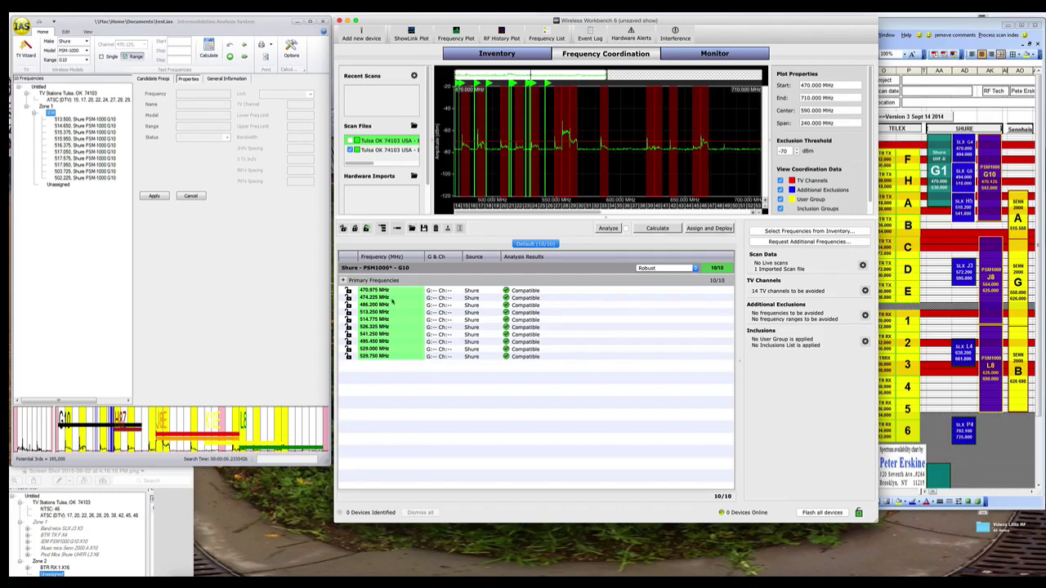
pyautogui.click(937, 275)
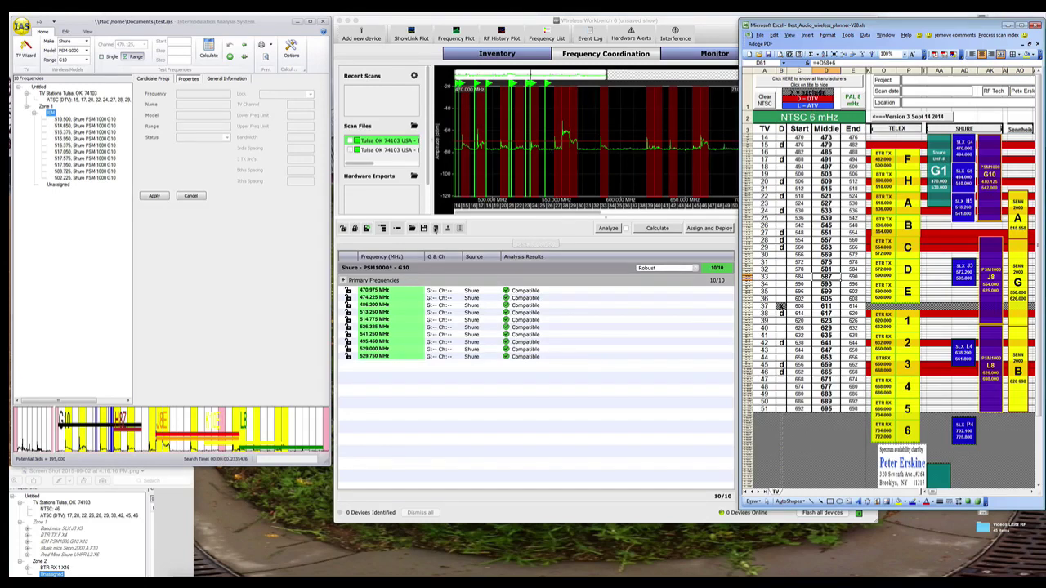
pyautogui.click(436, 229)
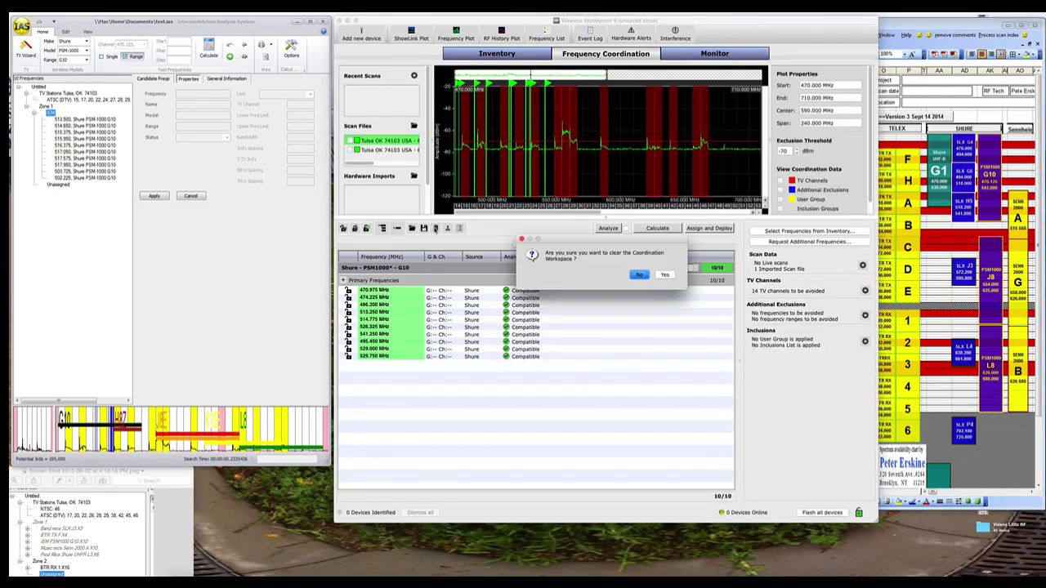
# Clear the coordination workspace and enable using an inclusions list.
pyautogui.click(664, 275)
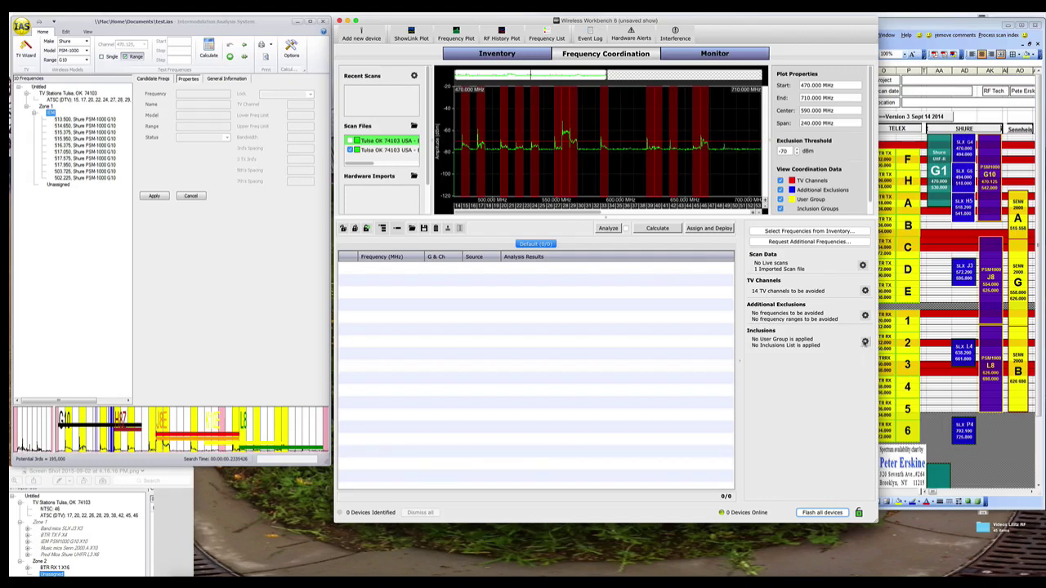
pyautogui.click(865, 341)
pyautogui.click(586, 374)
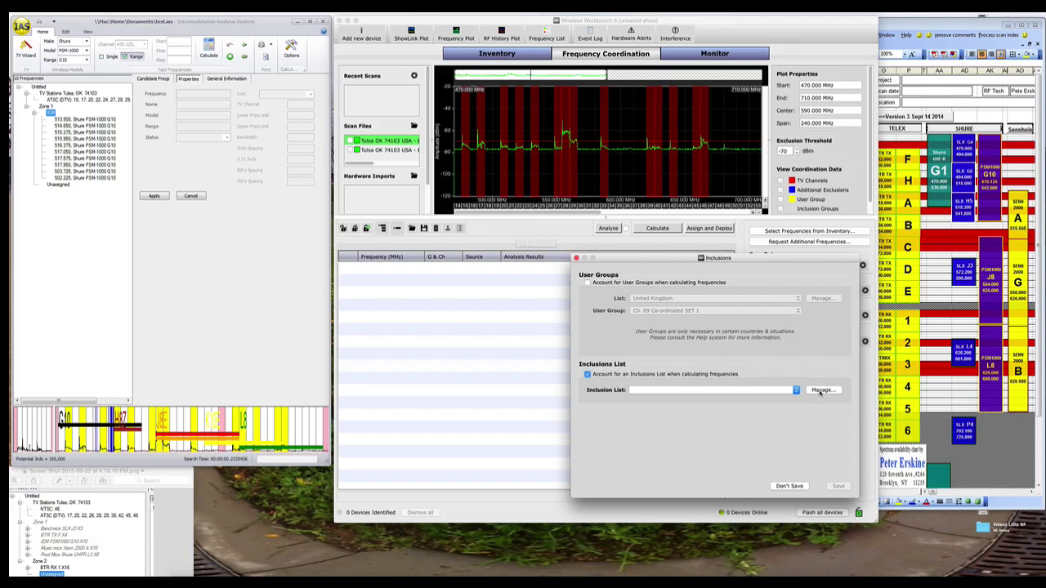
pyautogui.click(820, 391)
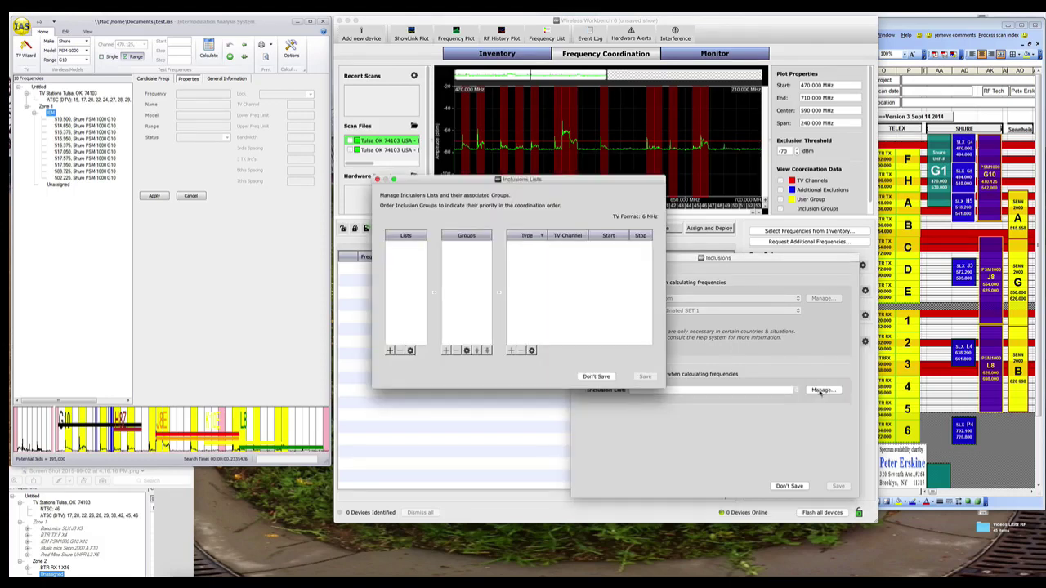
# Create inclusions list TEST containing a group named PSM1000.
pyautogui.click(390, 349)
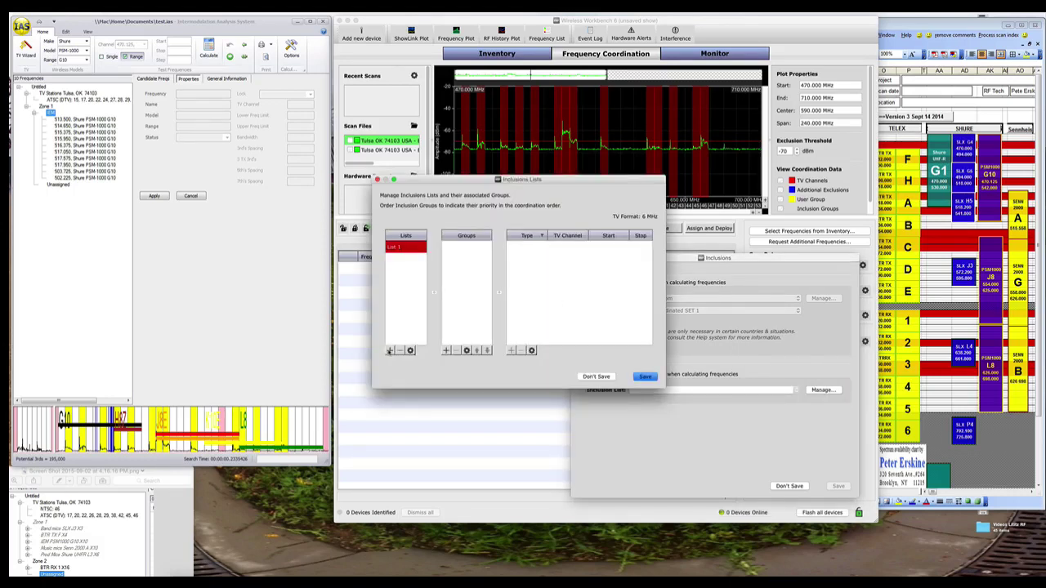
pyautogui.doubleClick(394, 248)
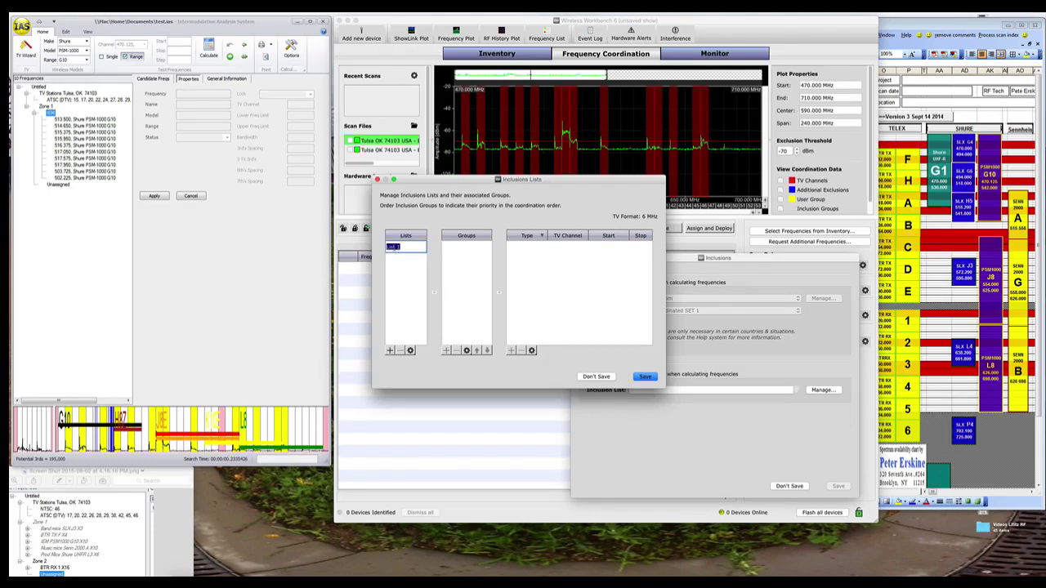
pyautogui.write('TEST')
pyautogui.press('Return')
pyautogui.click(448, 349)
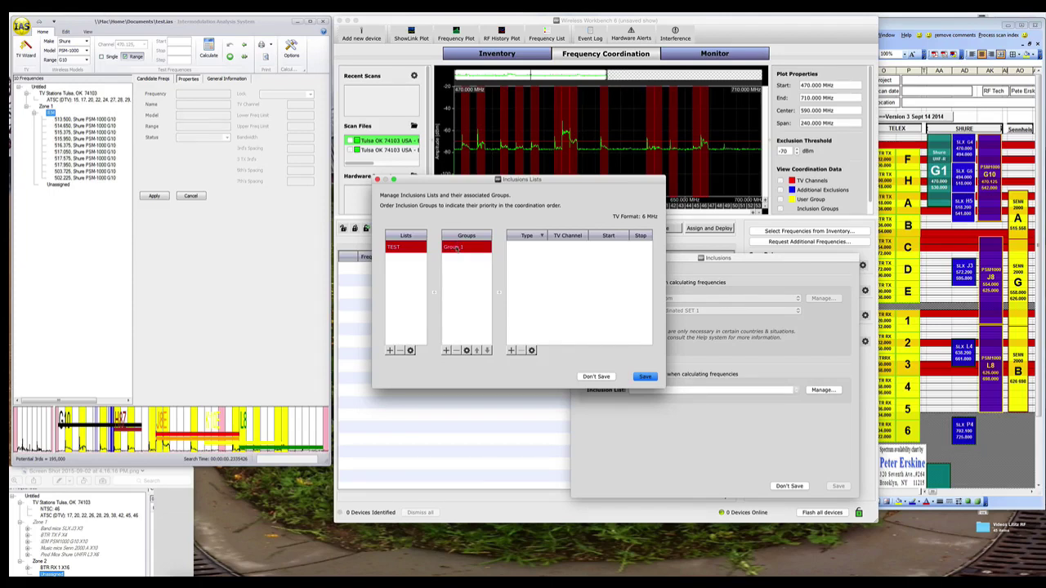
pyautogui.click(454, 248)
pyautogui.write('H')
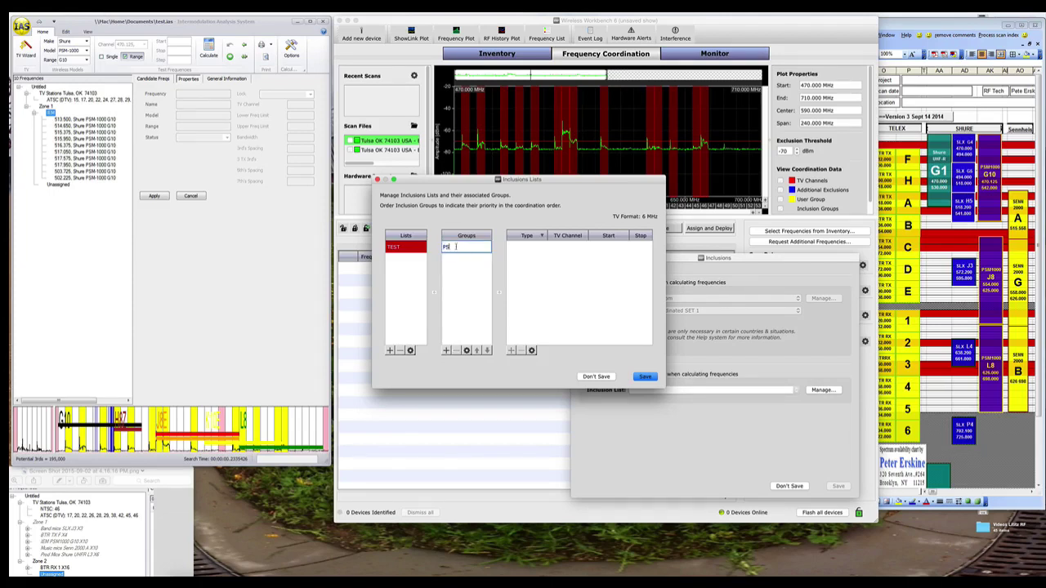
pyautogui.write('SM1000')
pyautogui.click(446, 350)
pyautogui.click(457, 248)
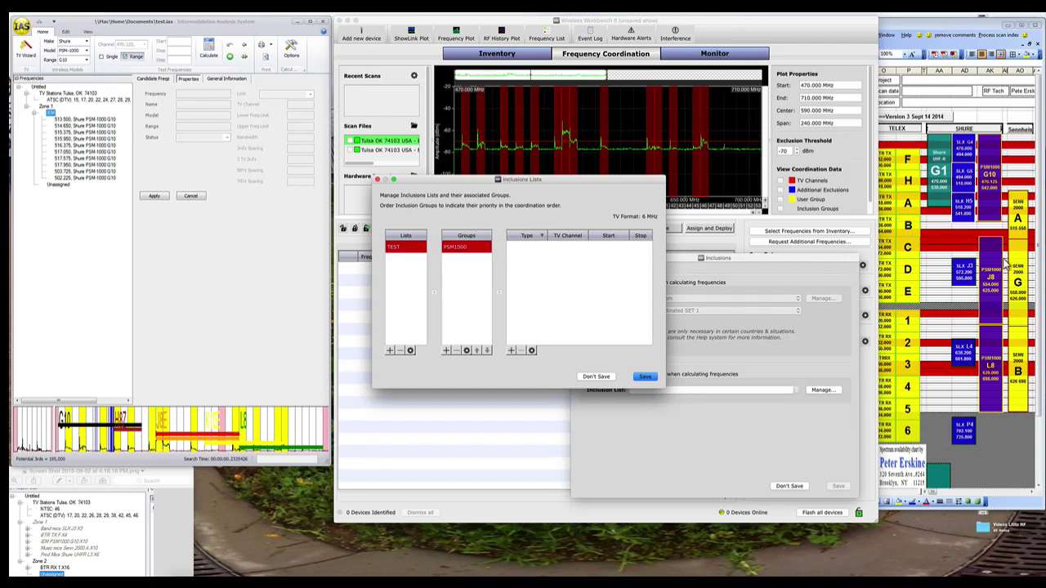
# Give the PSM1000 group ranges for TV channels 19 and 21 and save TEST.
pyautogui.click(1012, 209)
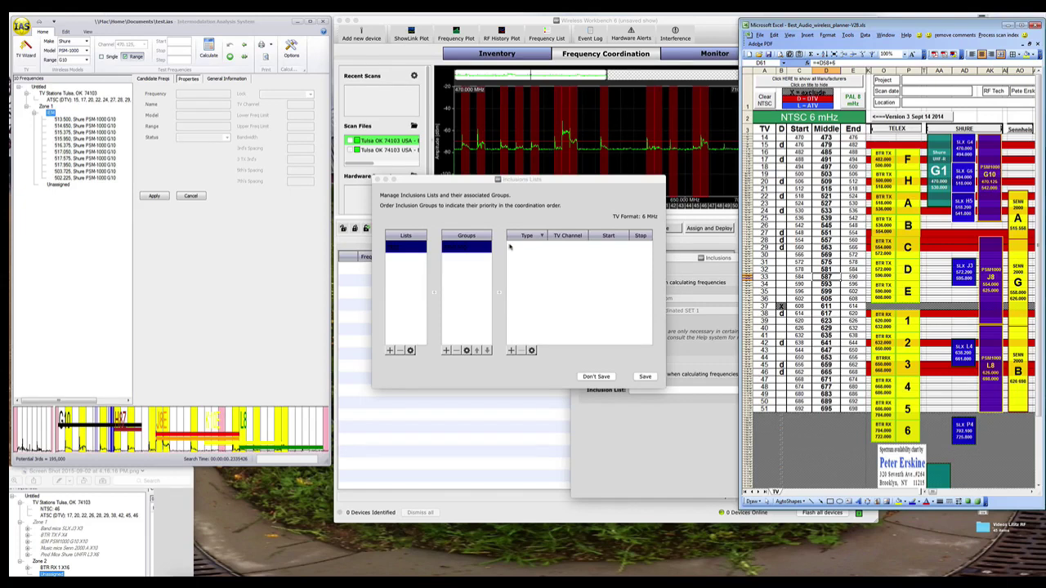
pyautogui.click(512, 350)
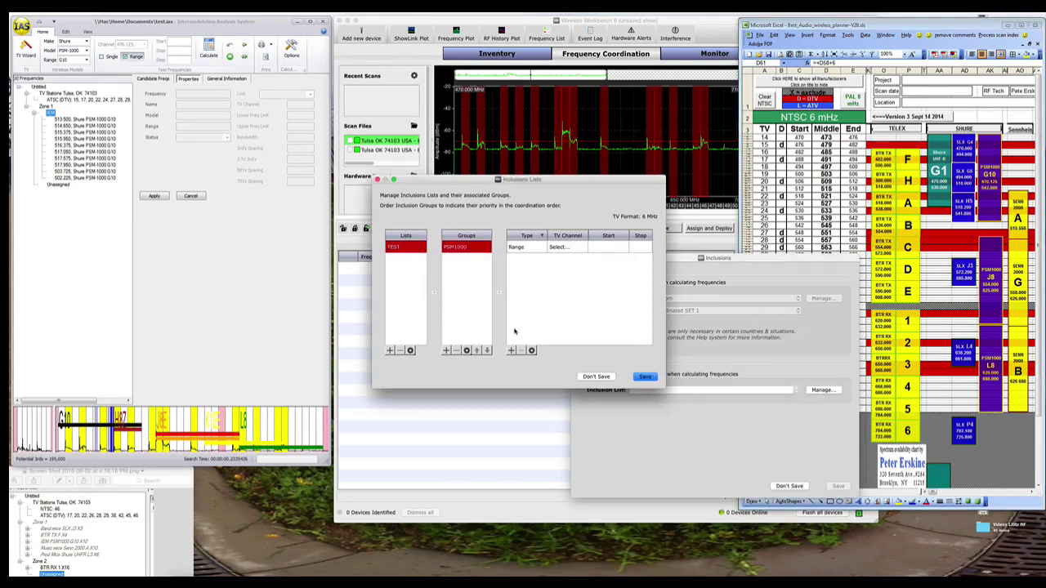
pyautogui.click(566, 248)
pyautogui.click(583, 246)
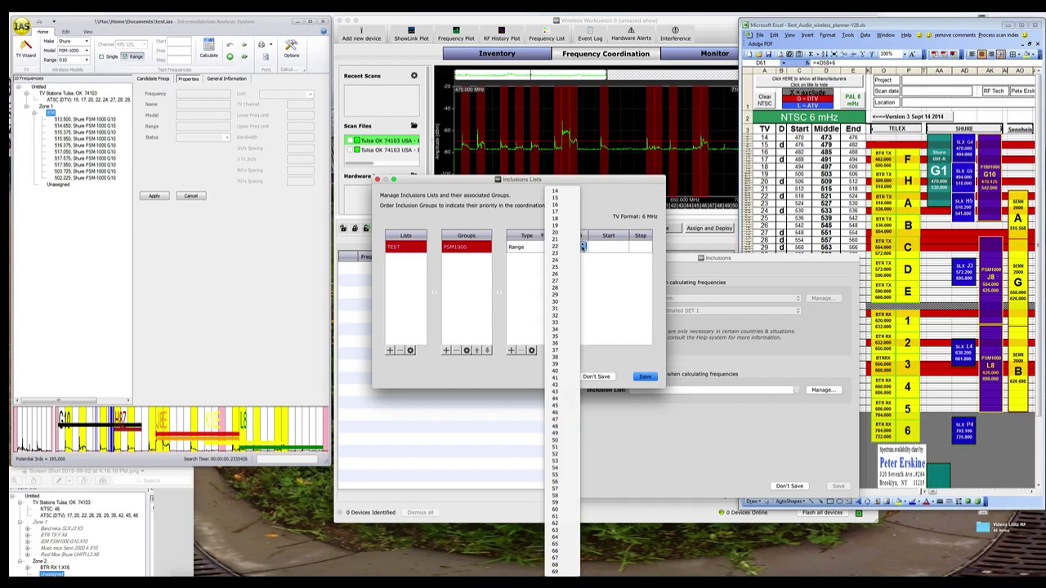
pyautogui.click(567, 226)
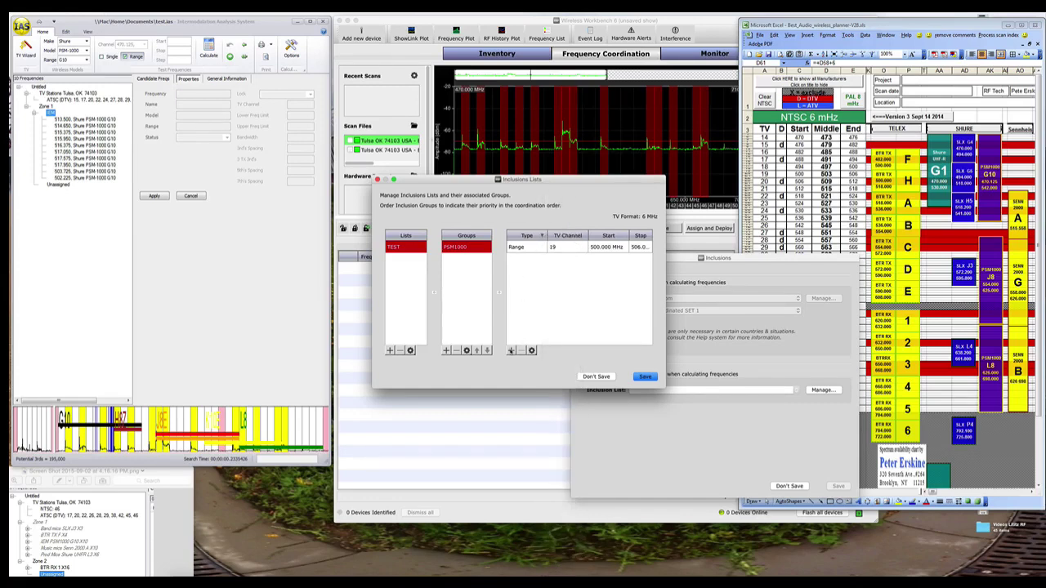
pyautogui.click(510, 350)
pyautogui.click(558, 258)
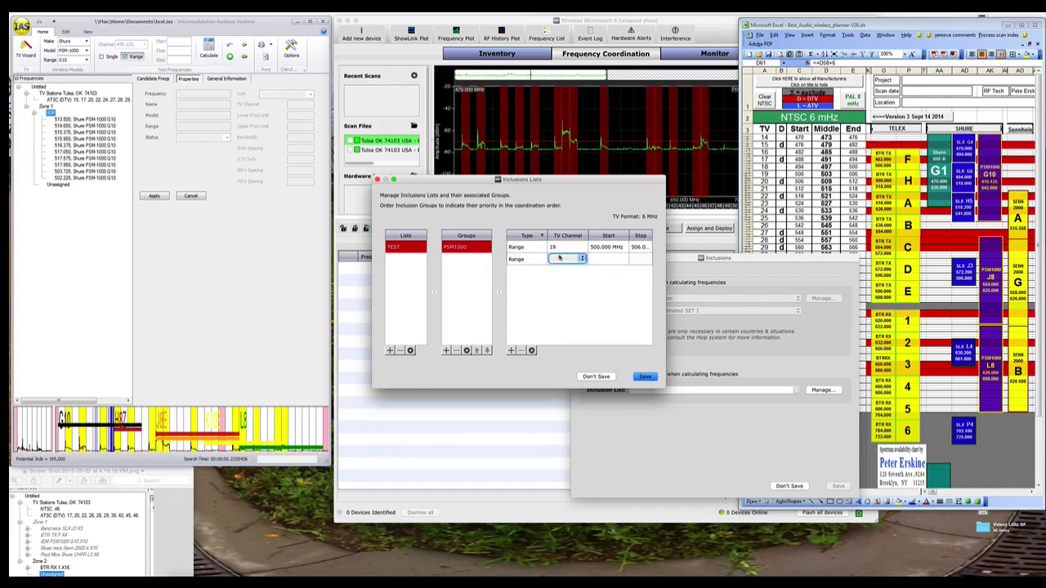
pyautogui.click(581, 258)
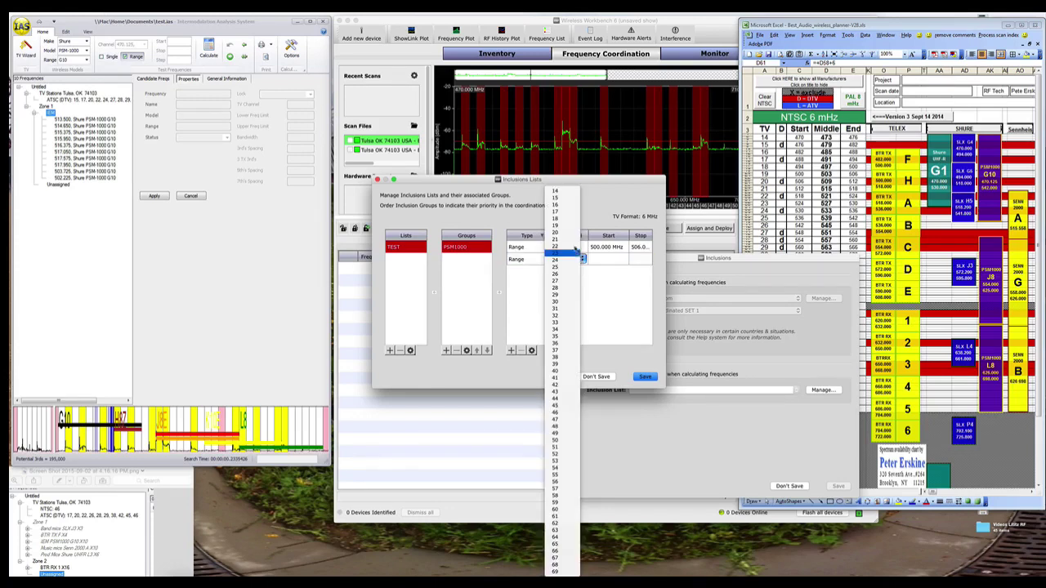
pyautogui.click(565, 235)
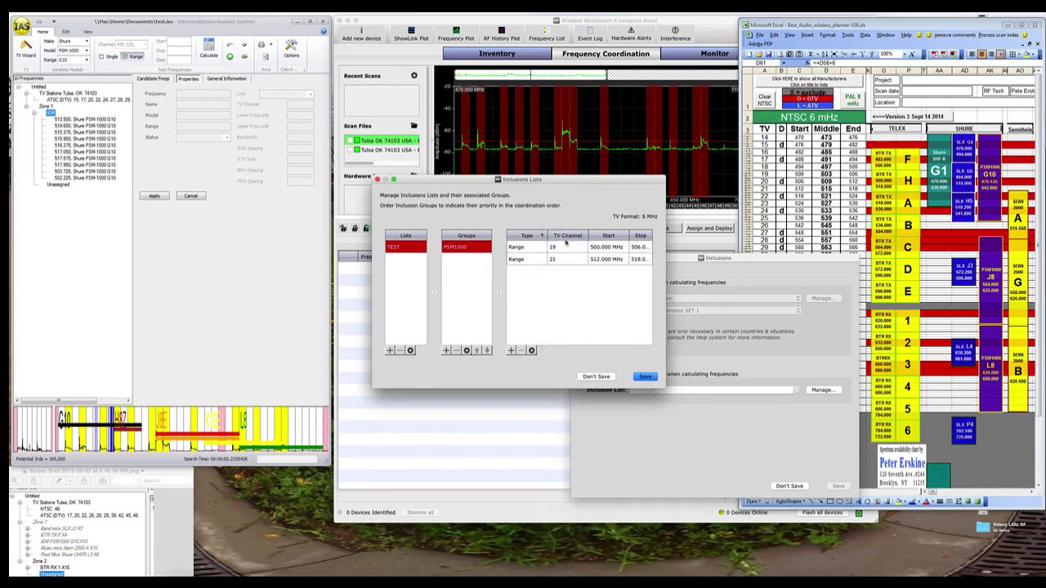
pyautogui.click(645, 377)
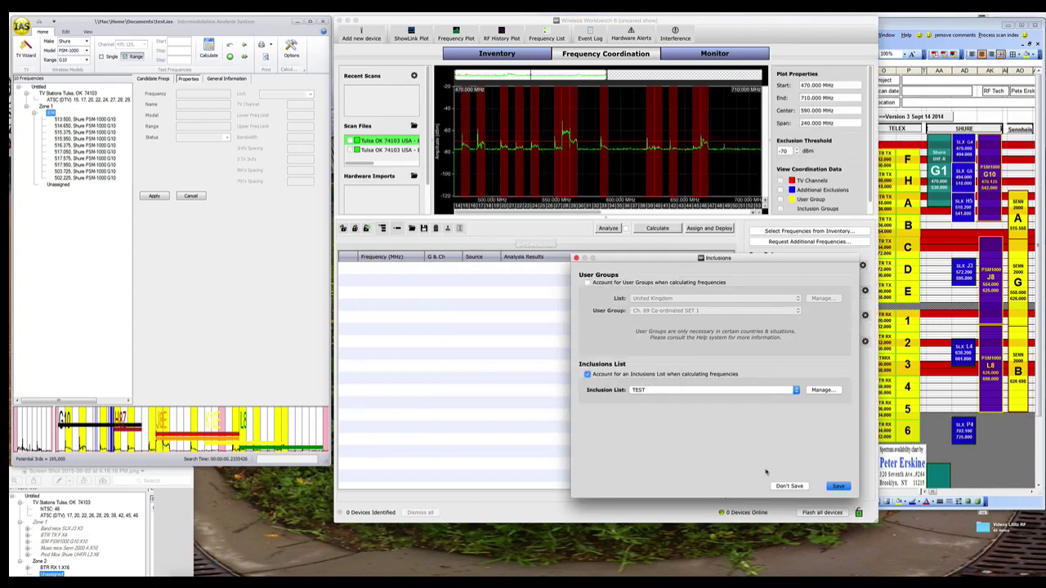
# Save the inclusion settings and put all ten PSM1000 monitors in the PSM1000 inclusion group.
pyautogui.click(838, 487)
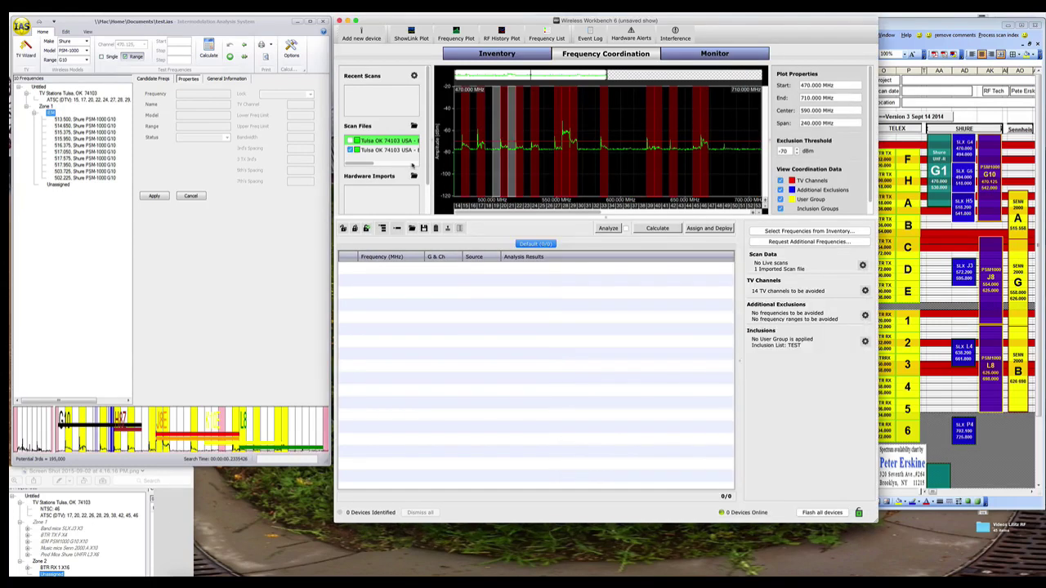
pyautogui.click(492, 56)
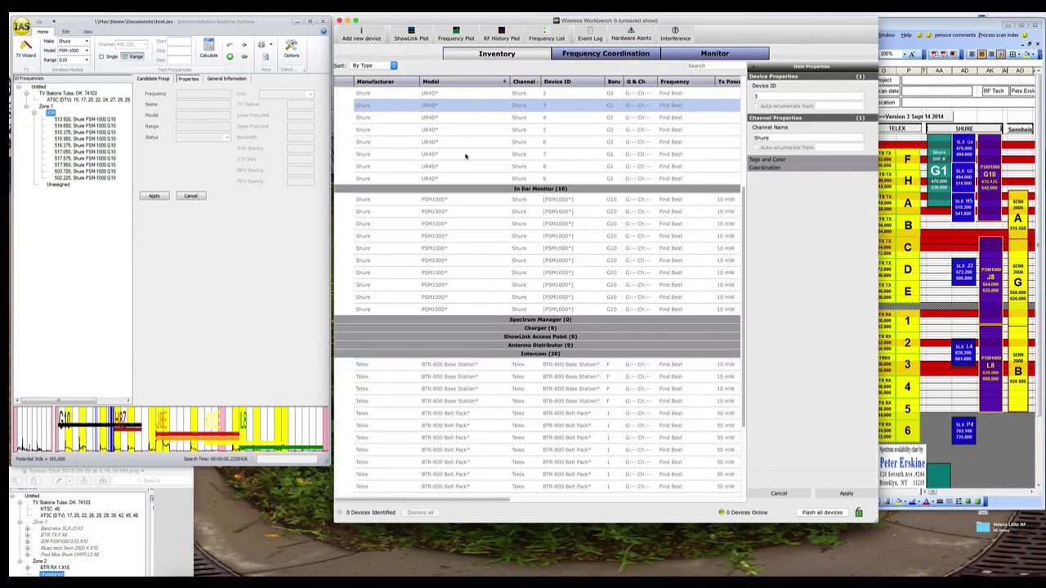
pyautogui.click(432, 199)
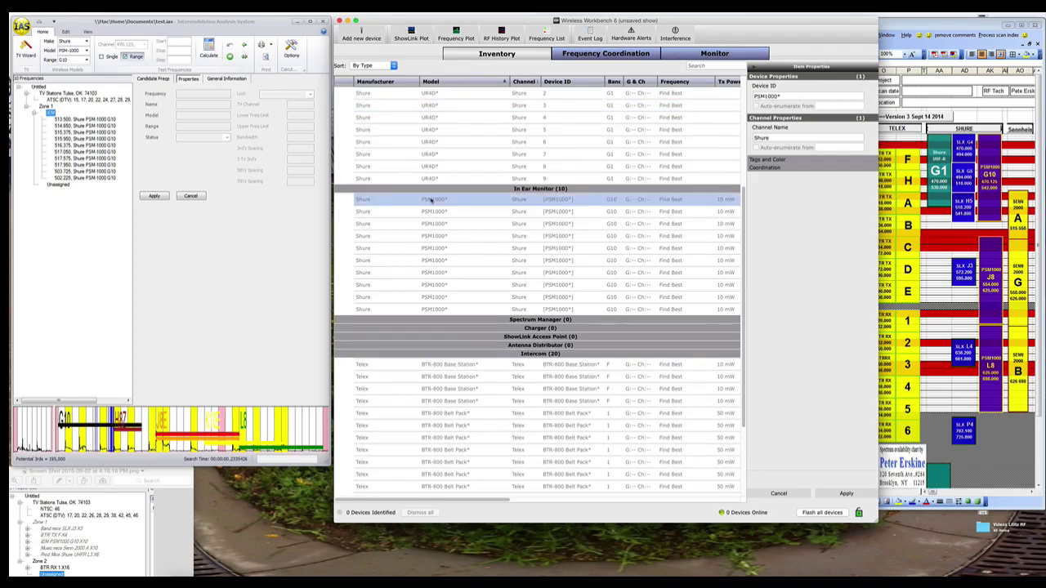
pyautogui.keyDown('shift'); pyautogui.click(430, 310); pyautogui.keyUp('shift')
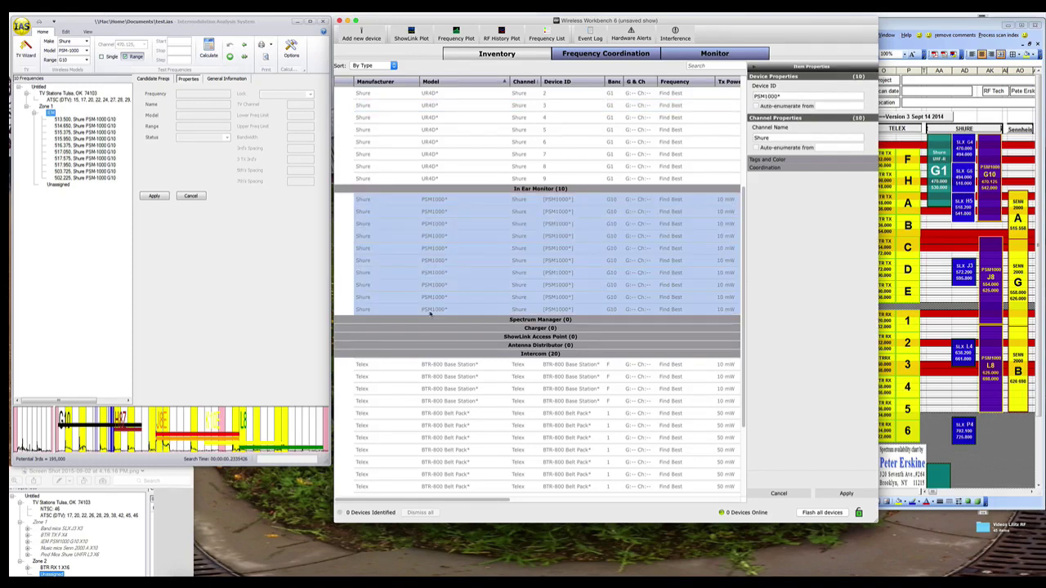
pyautogui.click(805, 167)
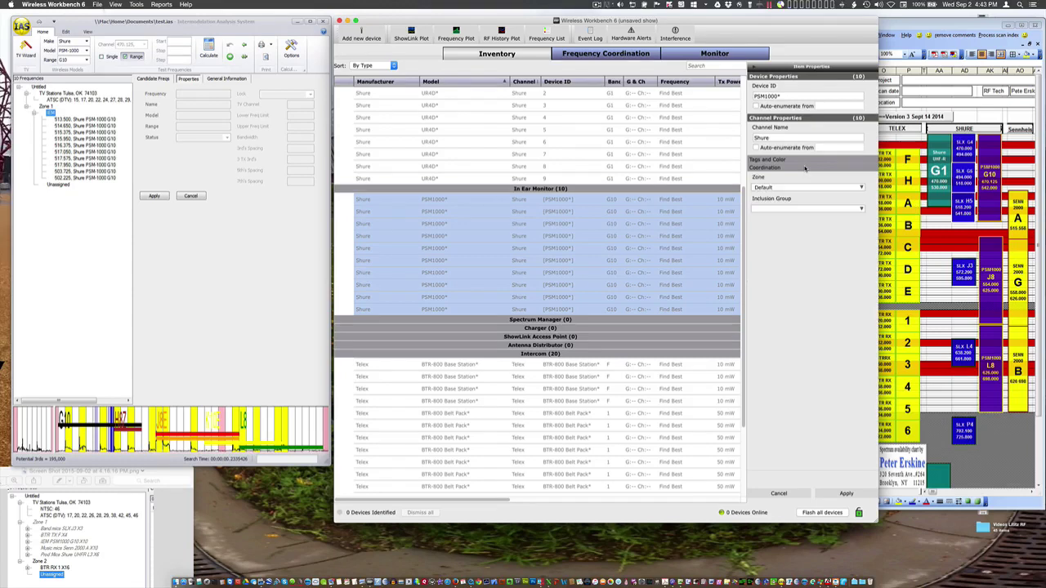
pyautogui.click(862, 210)
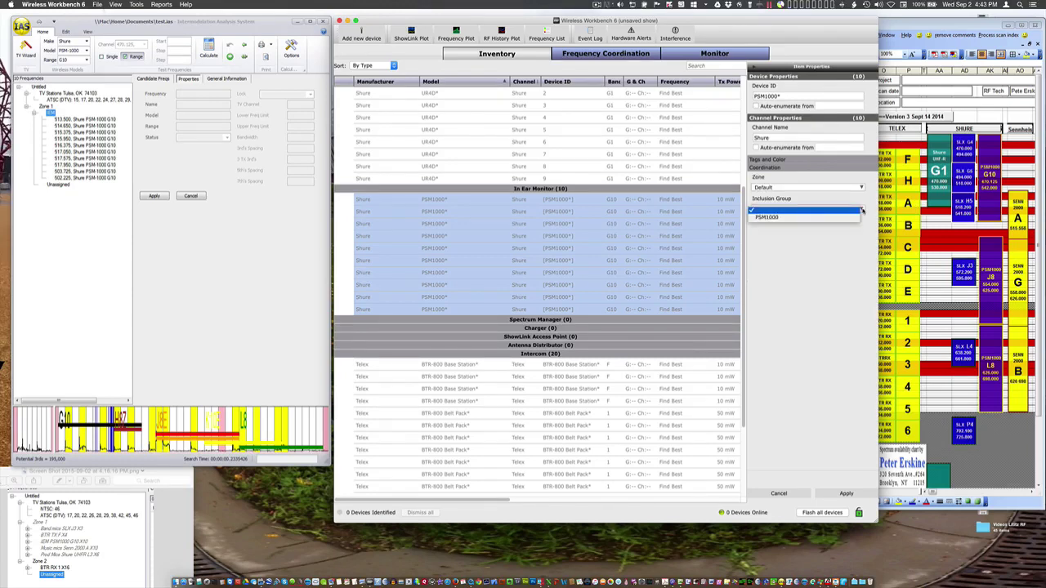
pyautogui.click(808, 217)
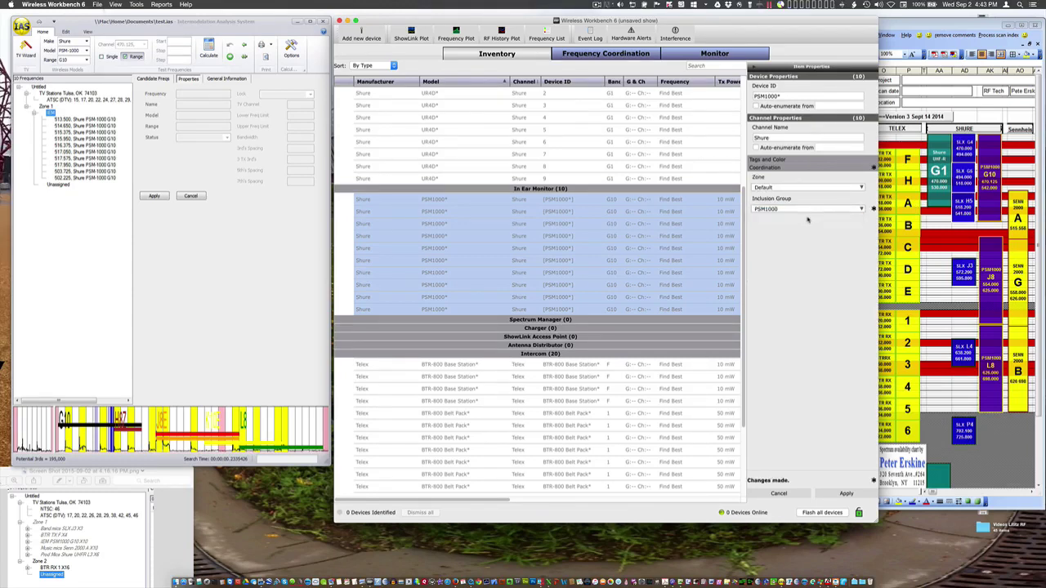
pyautogui.click(846, 494)
# Check individual devices' inclusion groups, set one monitor to PSM1000, and reselect all ten PSM1000 rows.
pyautogui.click(517, 401)
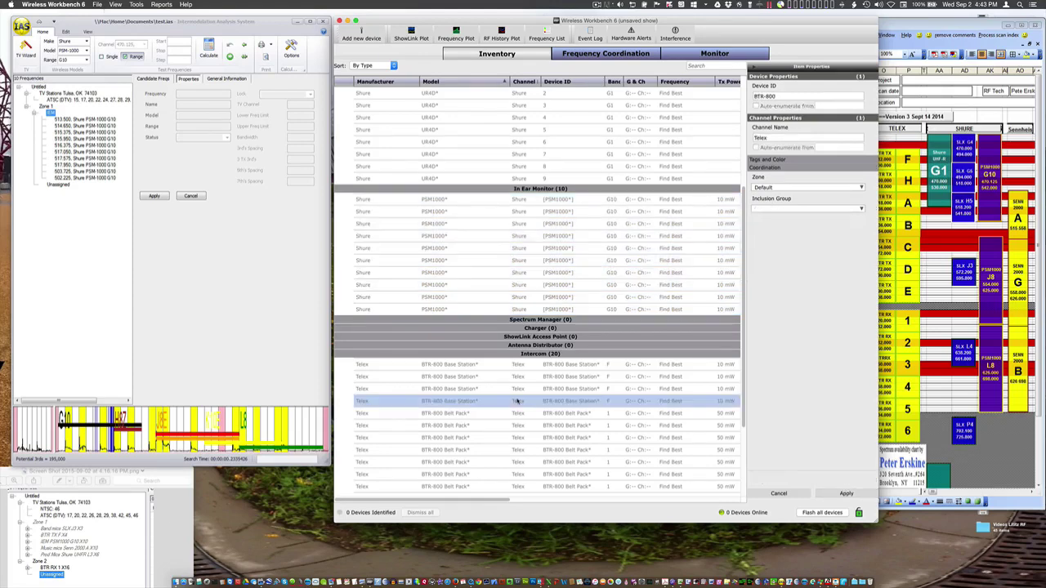
pyautogui.click(515, 260)
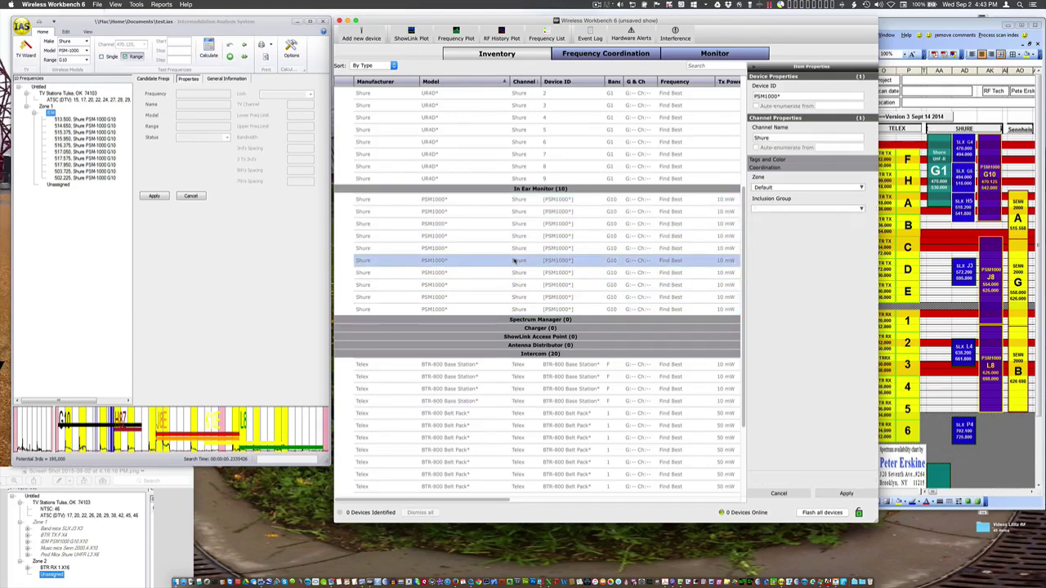
pyautogui.click(859, 210)
pyautogui.click(821, 217)
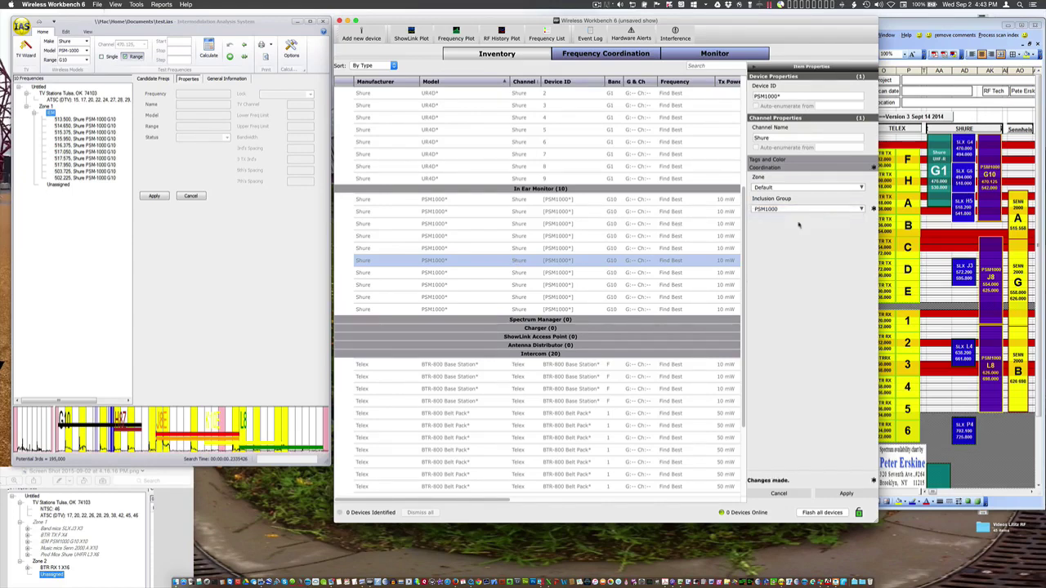
pyautogui.click(576, 259)
pyautogui.click(528, 199)
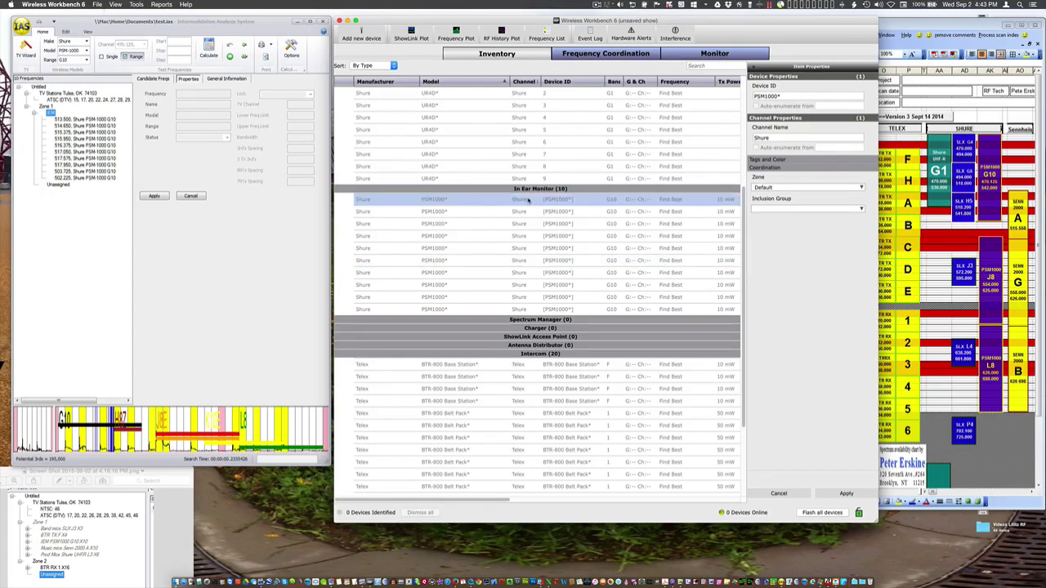
pyautogui.keyDown('shift'); pyautogui.click(523, 310); pyautogui.keyUp('shift')
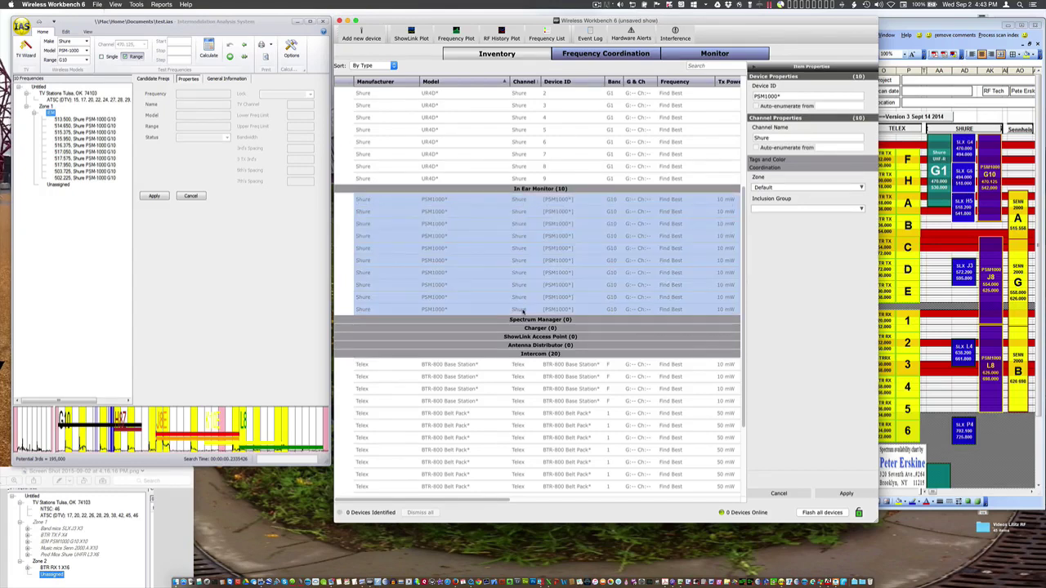
# Delete the ten PSM1000 monitors and add ten new Shure PSM1000 G10 devices.
pyautogui.press('Delete')
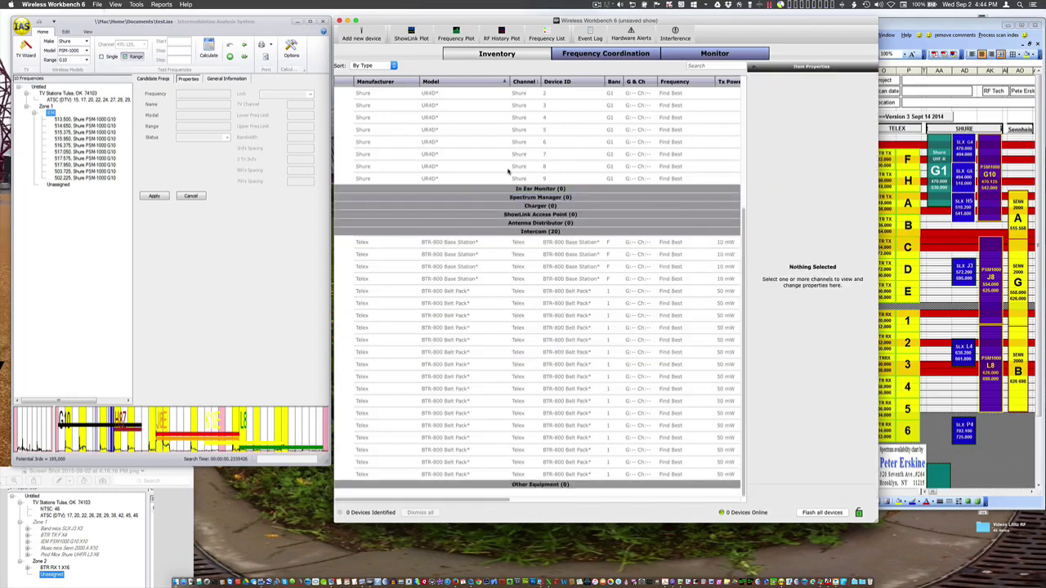
pyautogui.click(351, 38)
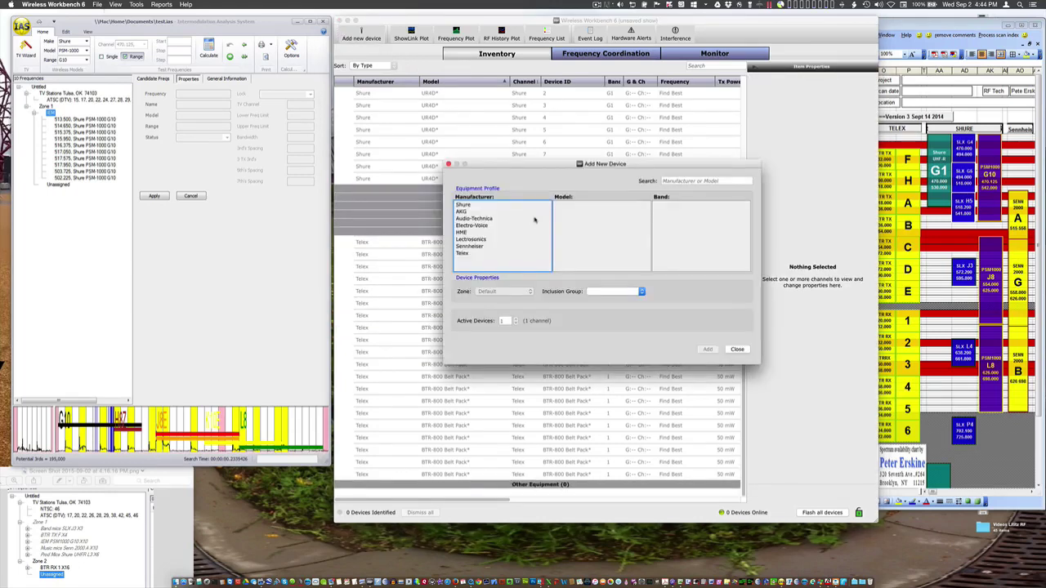
pyautogui.click(478, 206)
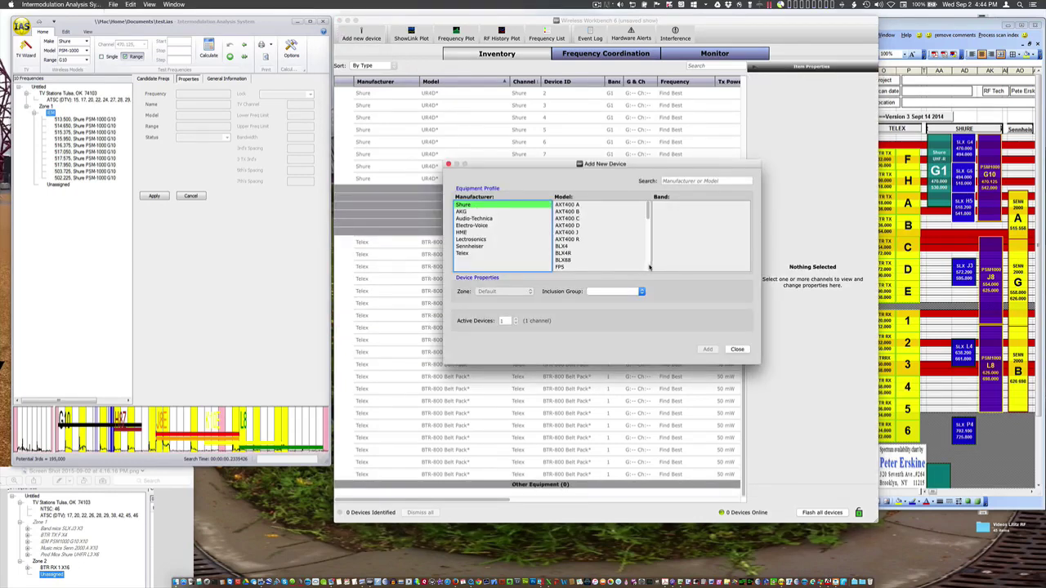
pyautogui.scroll(-5, 648, 267)
pyautogui.scroll(5, 648, 267)
pyautogui.click(568, 253)
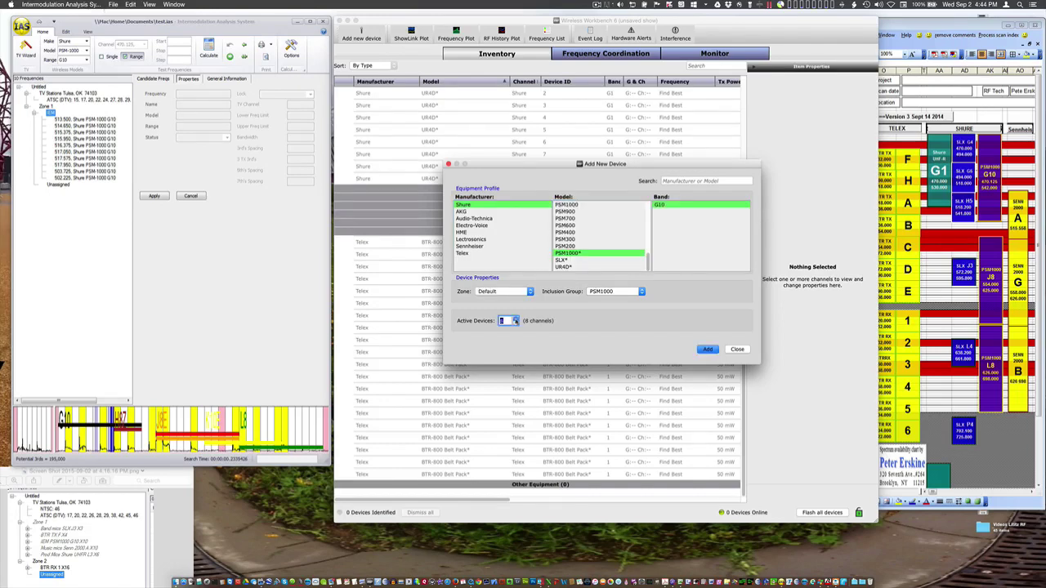
pyautogui.click(515, 318)
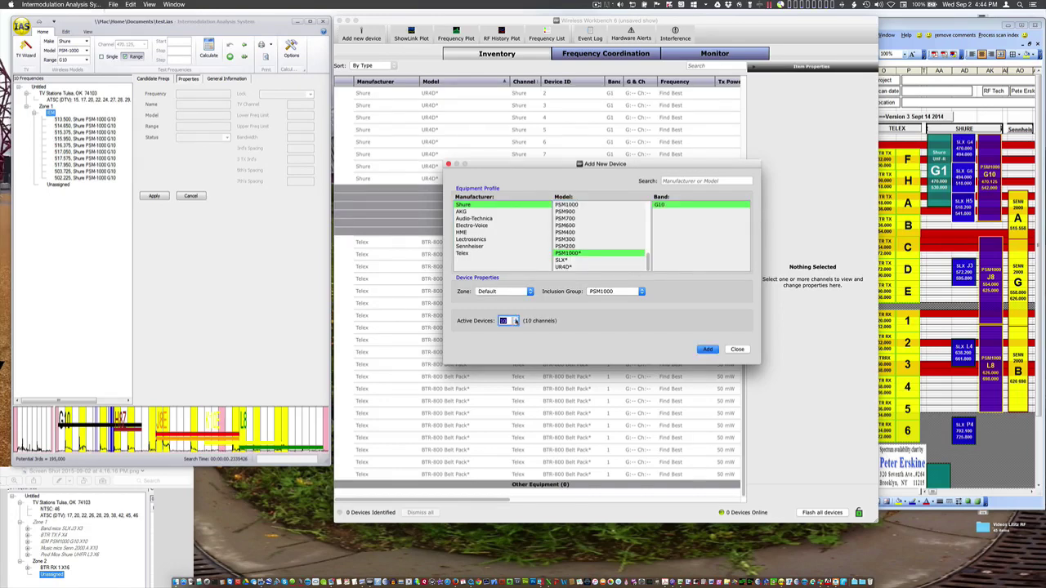
pyautogui.click(708, 349)
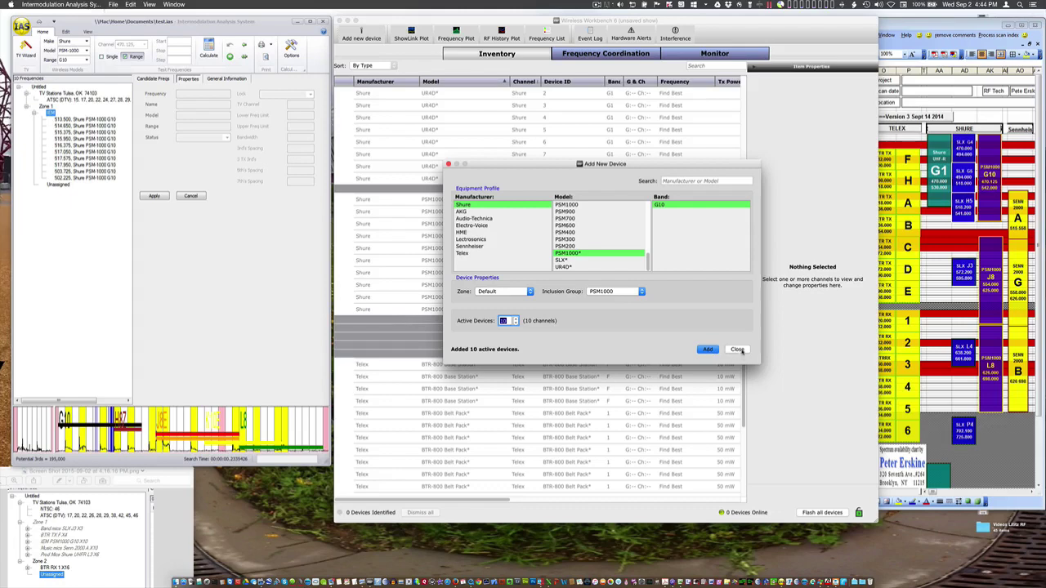
pyautogui.click(737, 350)
# Check the new PSM1000 G10 monitors' inclusion group settings and apply them.
pyautogui.click(545, 260)
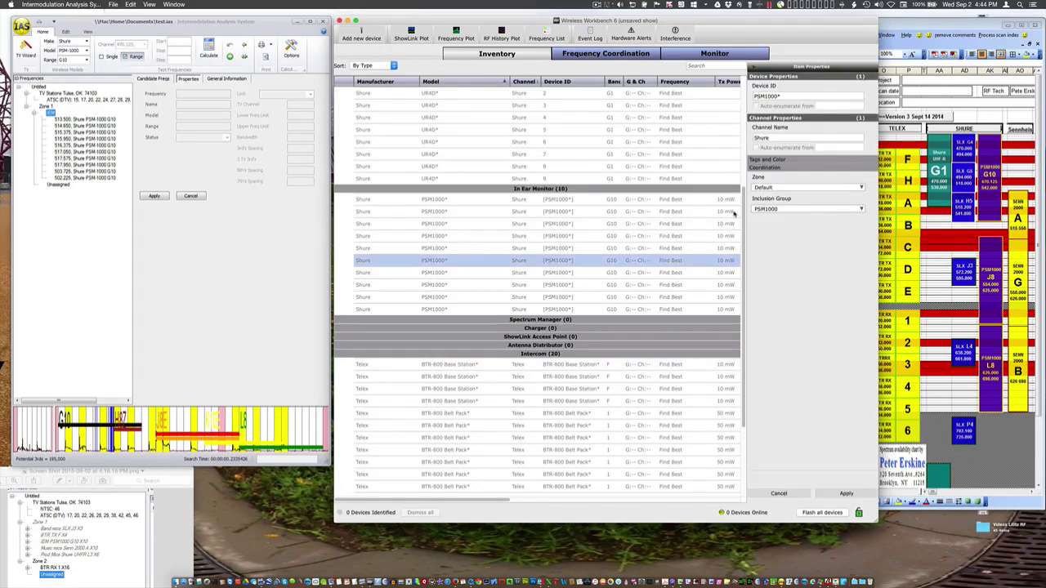
pyautogui.click(578, 211)
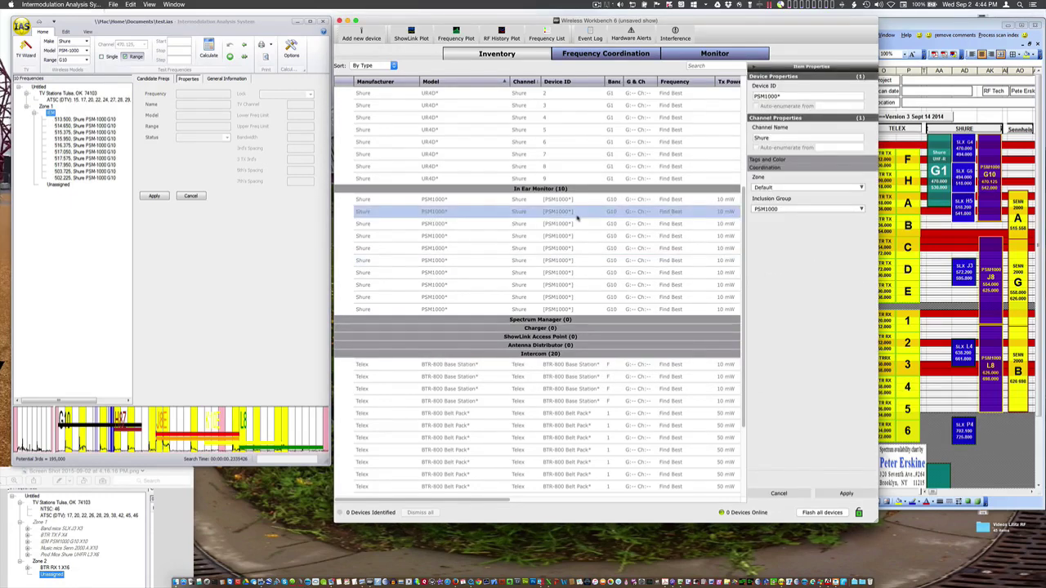
pyautogui.click(577, 272)
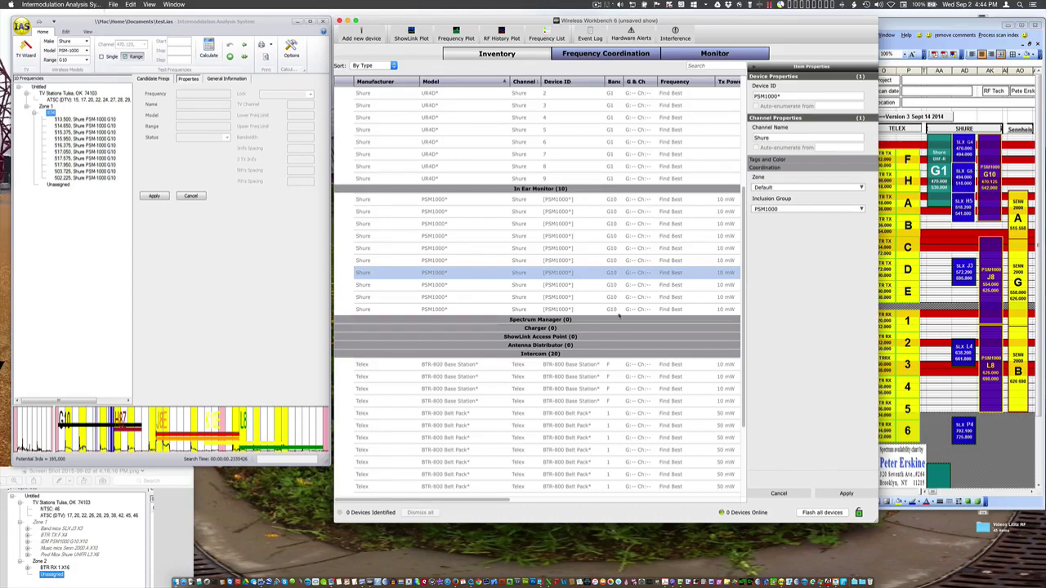
pyautogui.click(846, 493)
# In the Coordination Chooser, manually select and tick the ten PSM1000 G10 channels, then confirm.
pyautogui.click(606, 53)
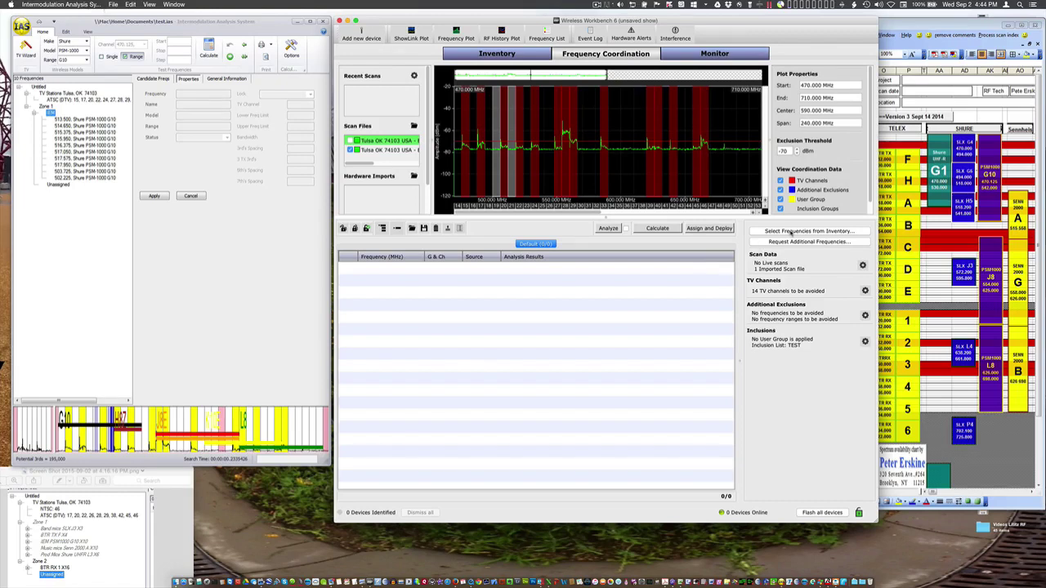
pyautogui.click(789, 232)
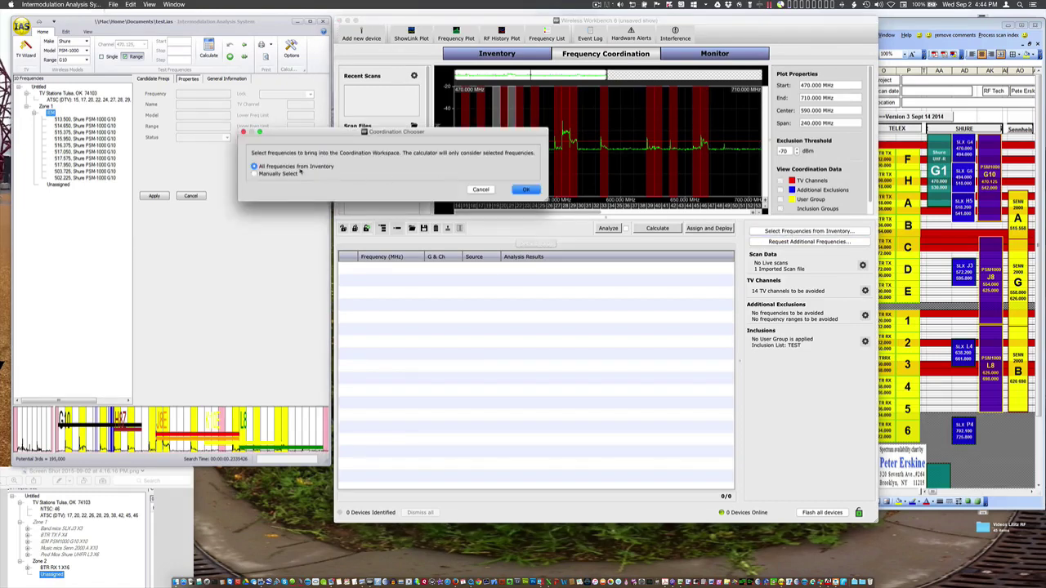
pyautogui.click(255, 173)
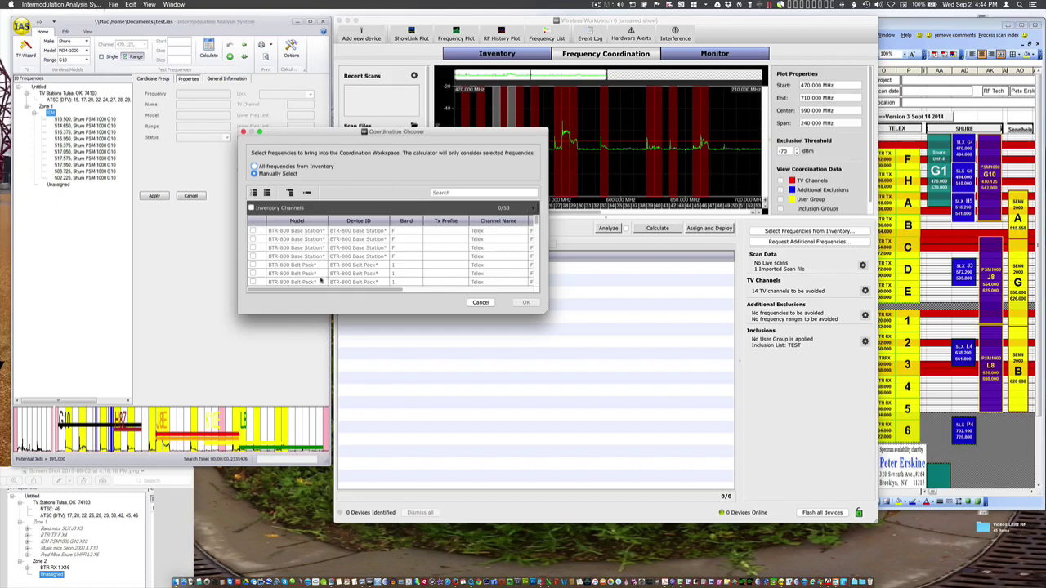
pyautogui.scroll(-5, 320, 278)
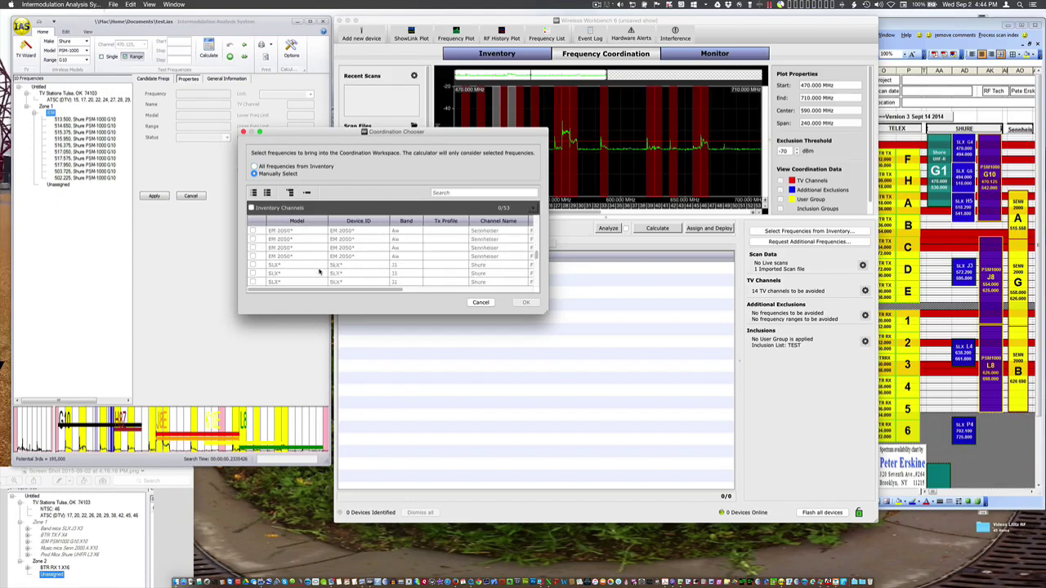
pyautogui.scroll(-3, 319, 272)
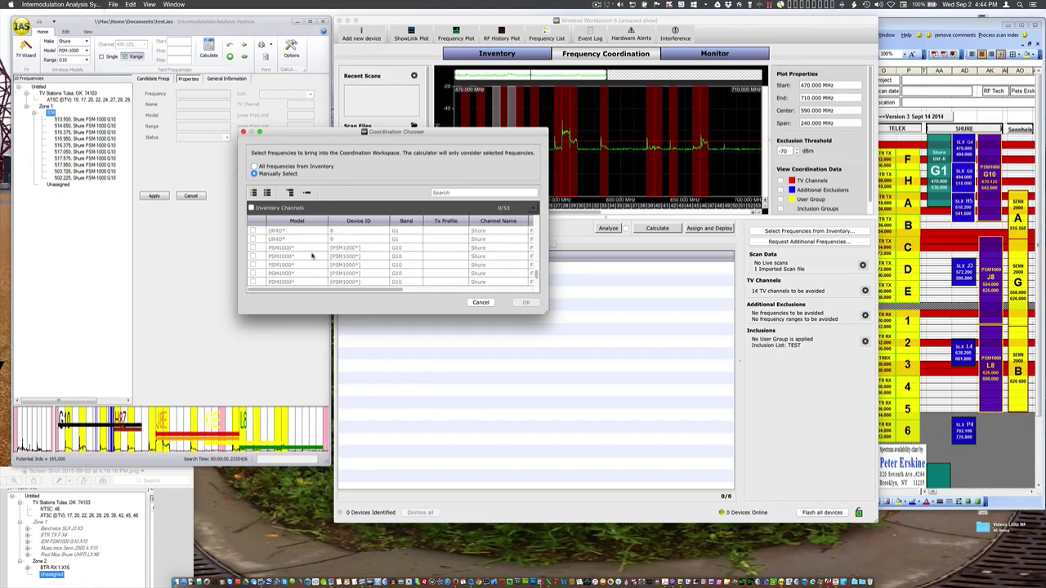
pyautogui.click(311, 248)
pyautogui.scroll(-3, 314, 261)
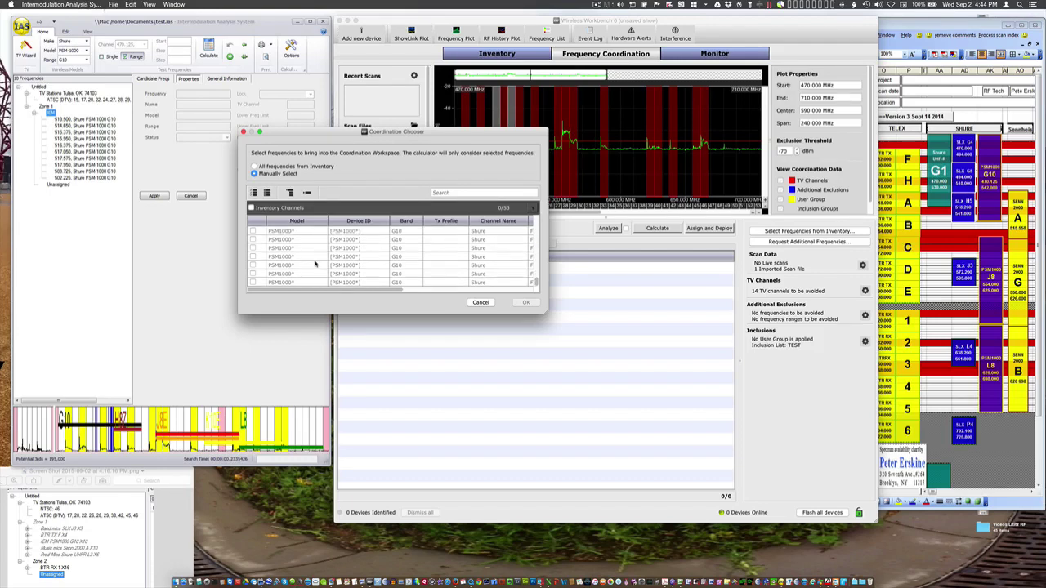
pyautogui.keyDown('shift'); pyautogui.click(310, 282); pyautogui.keyUp('shift')
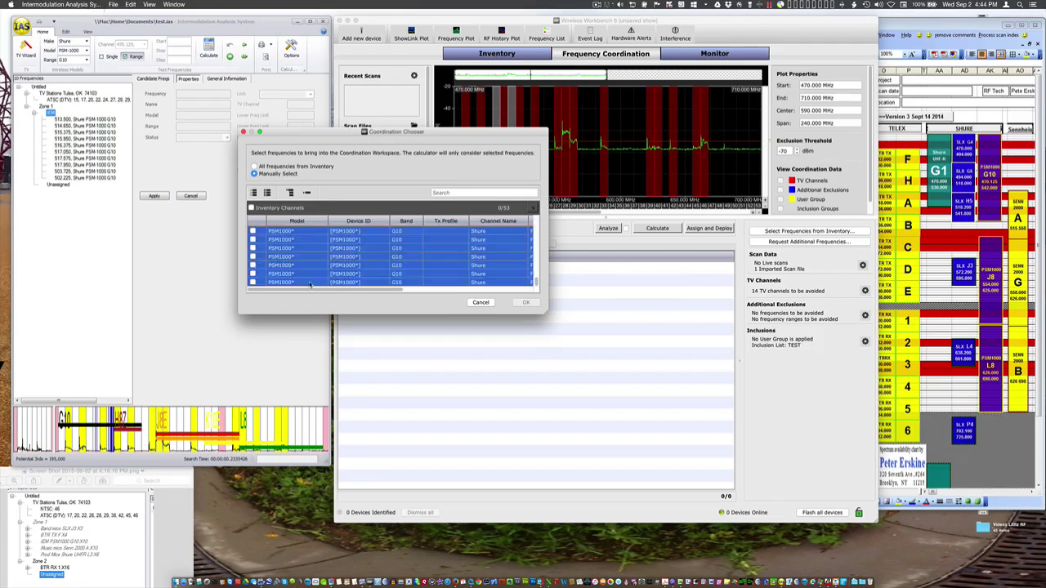
pyautogui.click(254, 284)
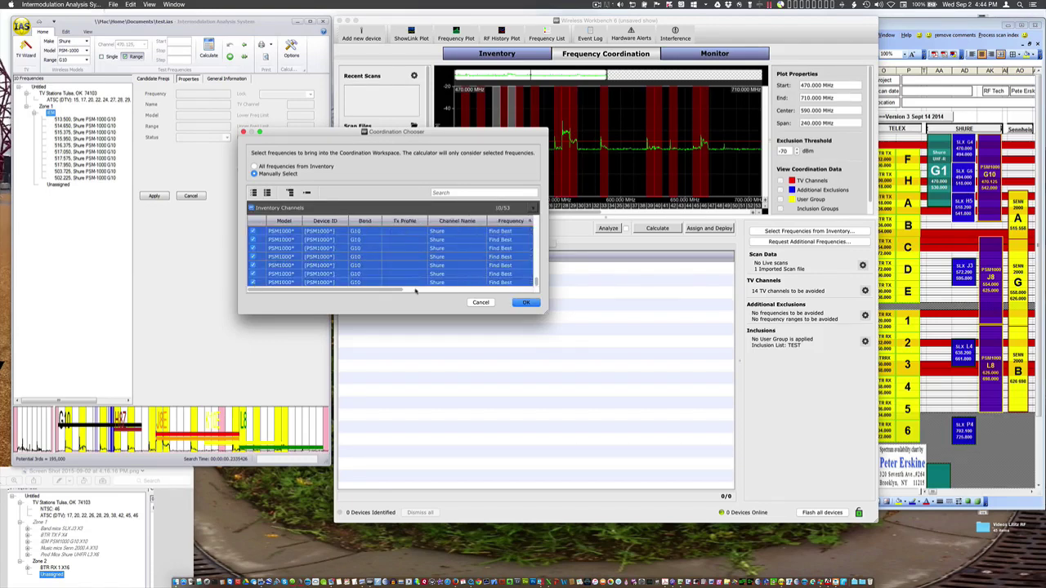
pyautogui.click(524, 303)
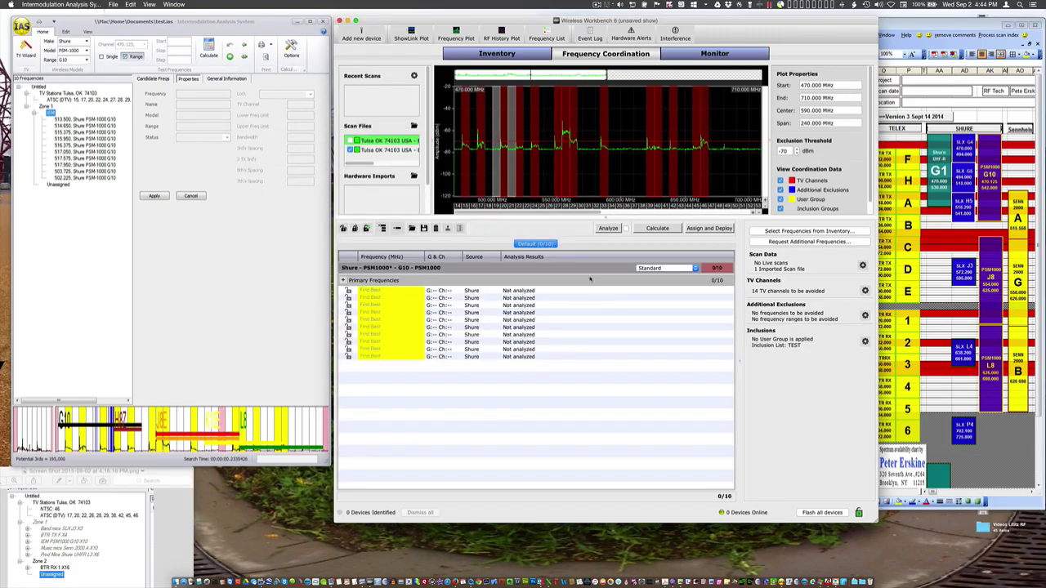
# Calculate the PSM1000 frequencies, switch the group from Standard to Robust, and recalculate.
pyautogui.click(657, 229)
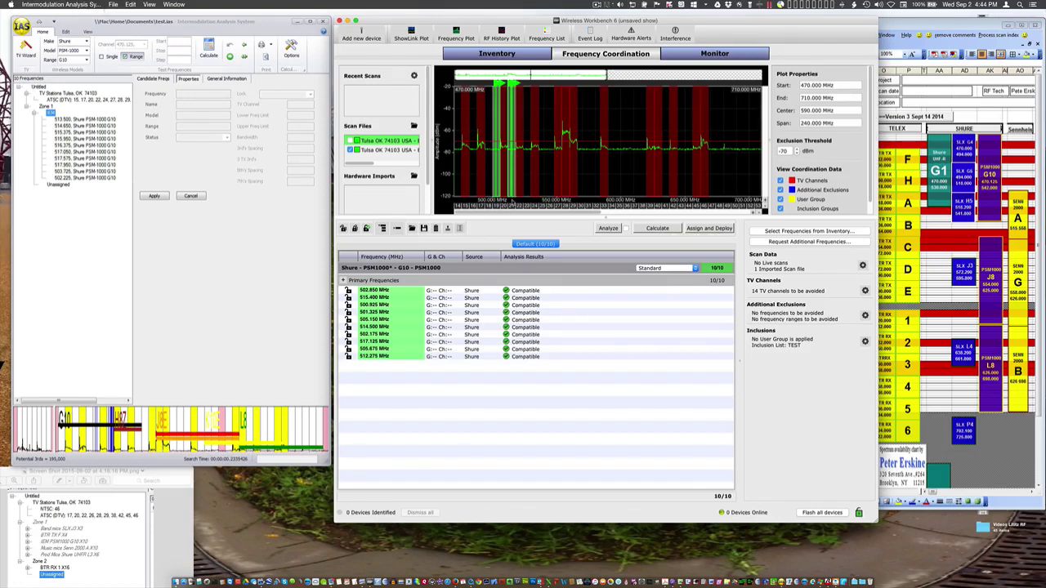
pyautogui.click(696, 268)
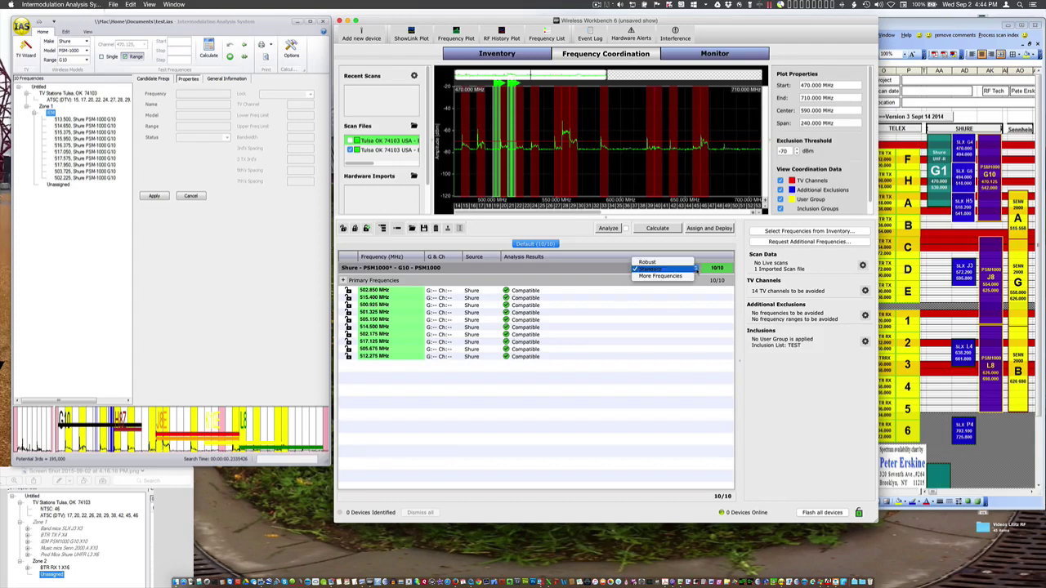
pyautogui.click(662, 261)
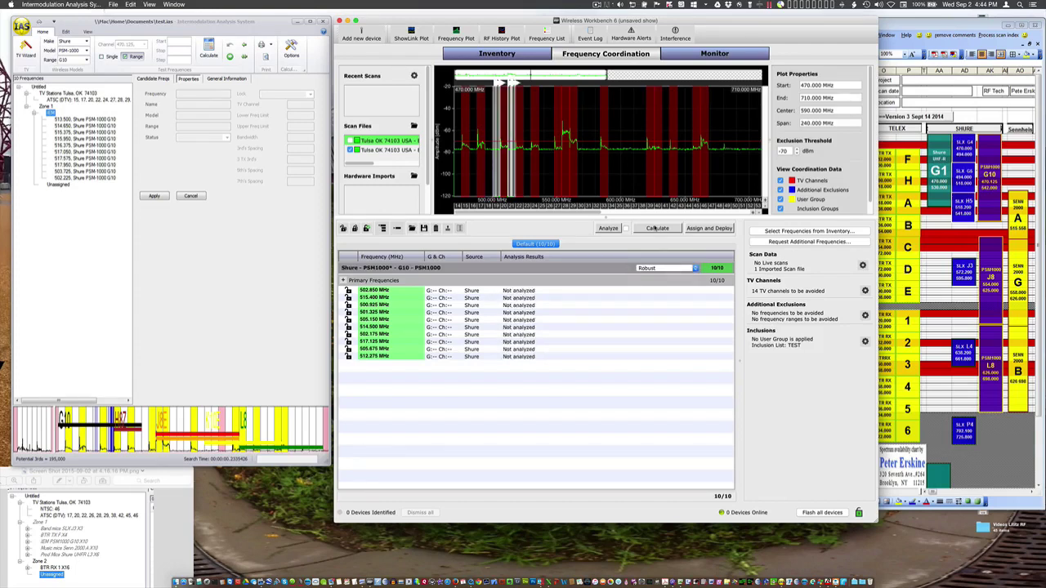
pyautogui.click(656, 229)
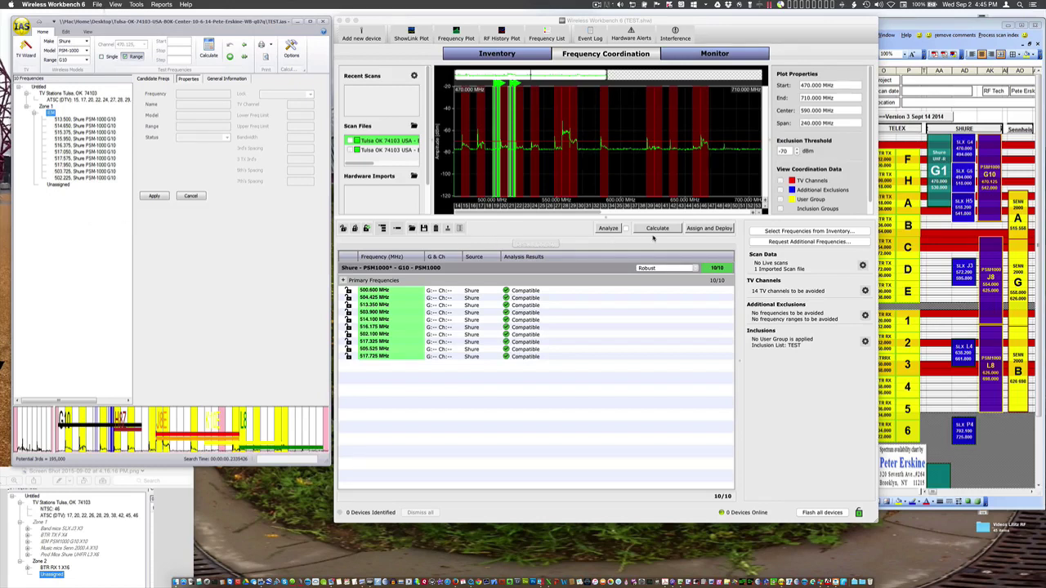
# Set the Unassigned group's equipment to Telex BTR-800 with the F TX range.
pyautogui.click(57, 187)
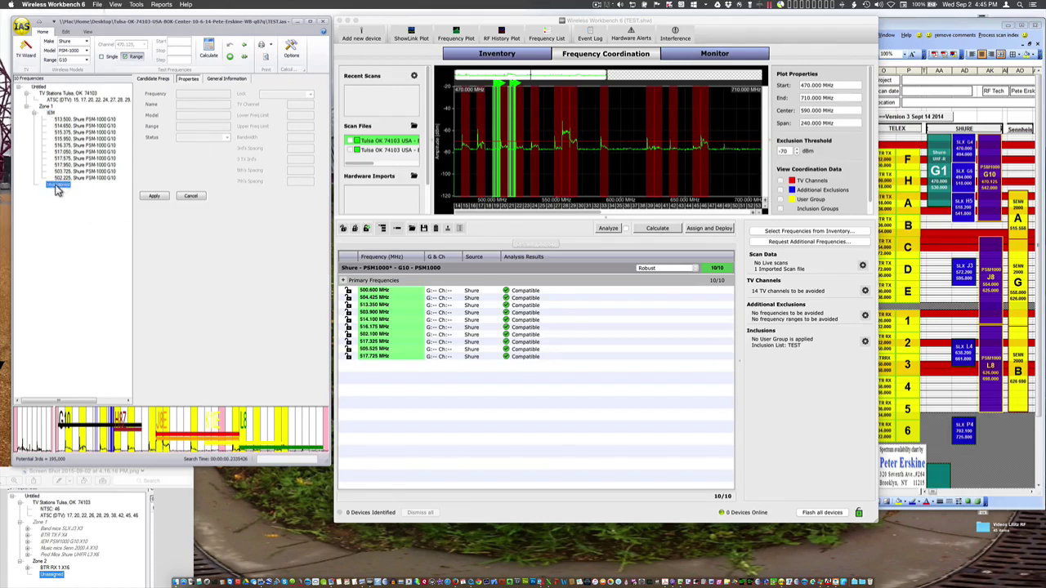
pyautogui.click(82, 42)
pyautogui.click(78, 50)
pyautogui.click(85, 52)
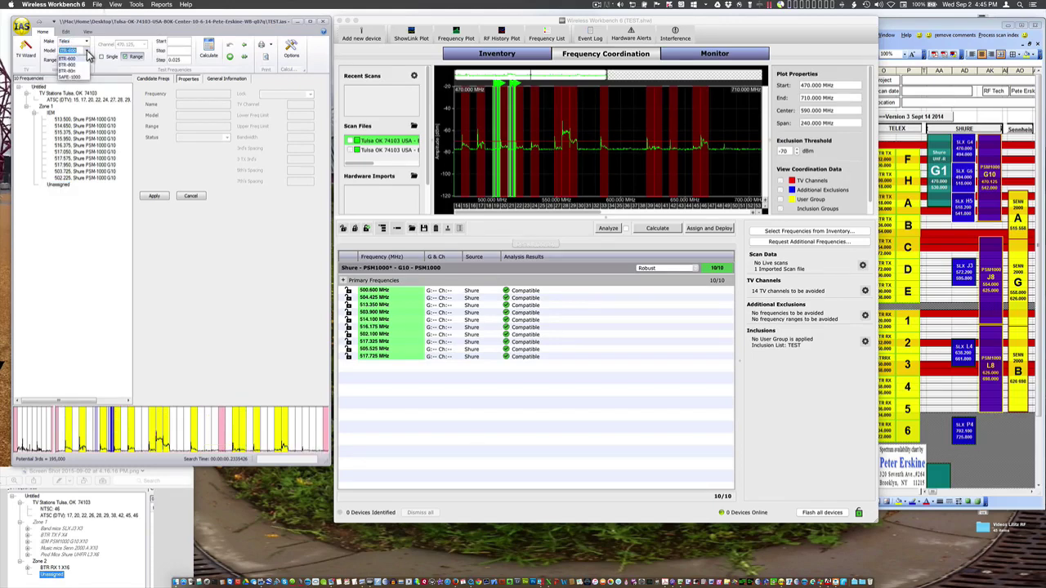
pyautogui.click(81, 68)
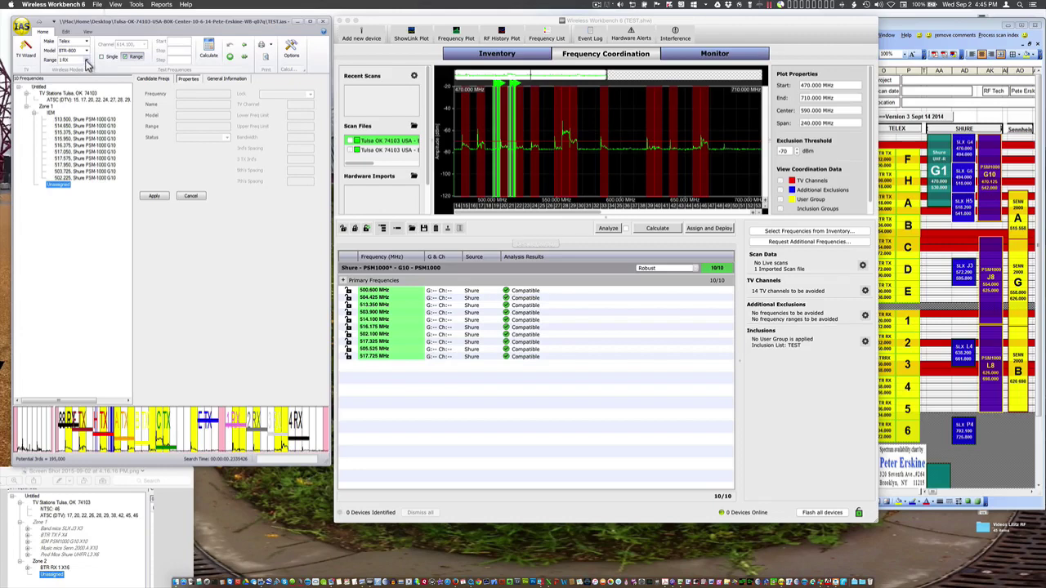
pyautogui.click(87, 61)
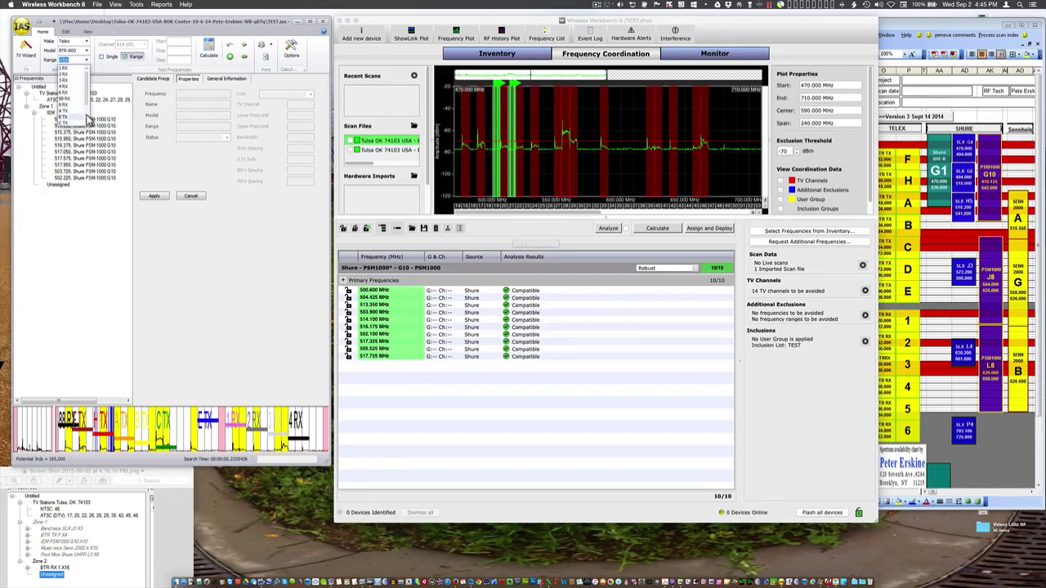
pyautogui.scroll(-2, 89, 118)
pyautogui.click(62, 112)
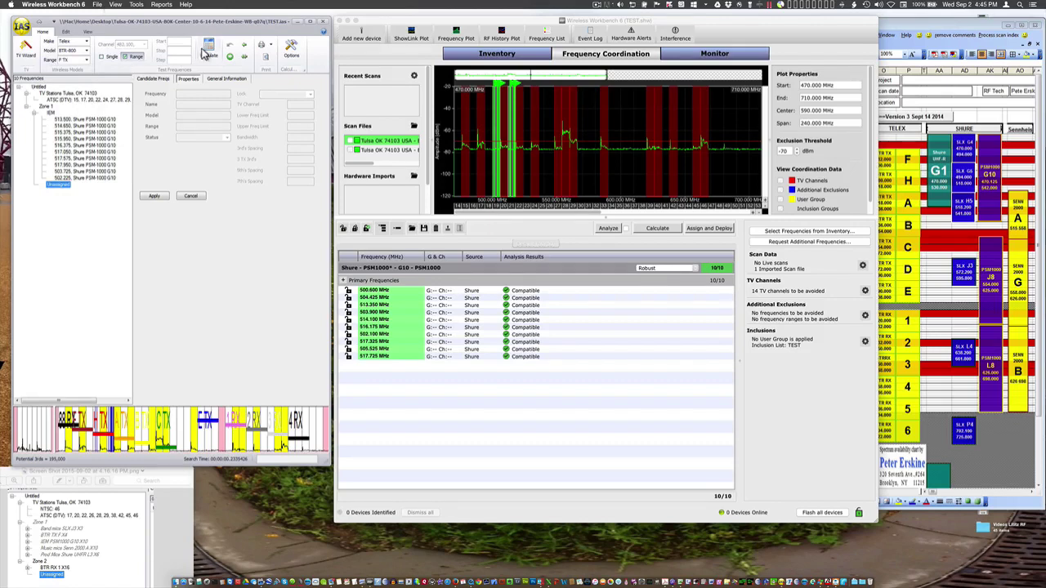
# Review the analysis options unchanged, calculate seven BTR-800 candidates, and bring the Excel planner forward.
pyautogui.click(290, 51)
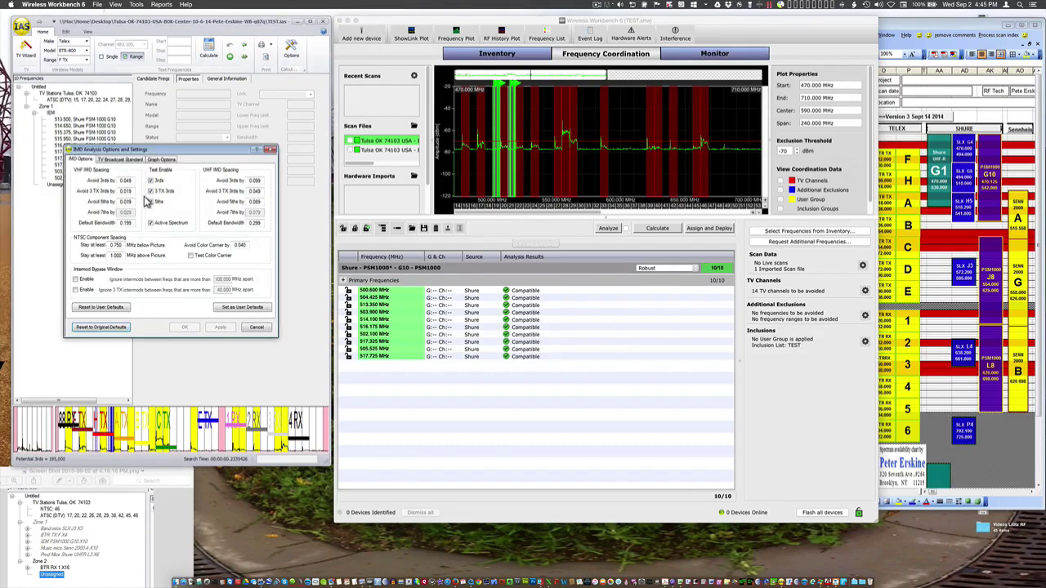
pyautogui.click(254, 328)
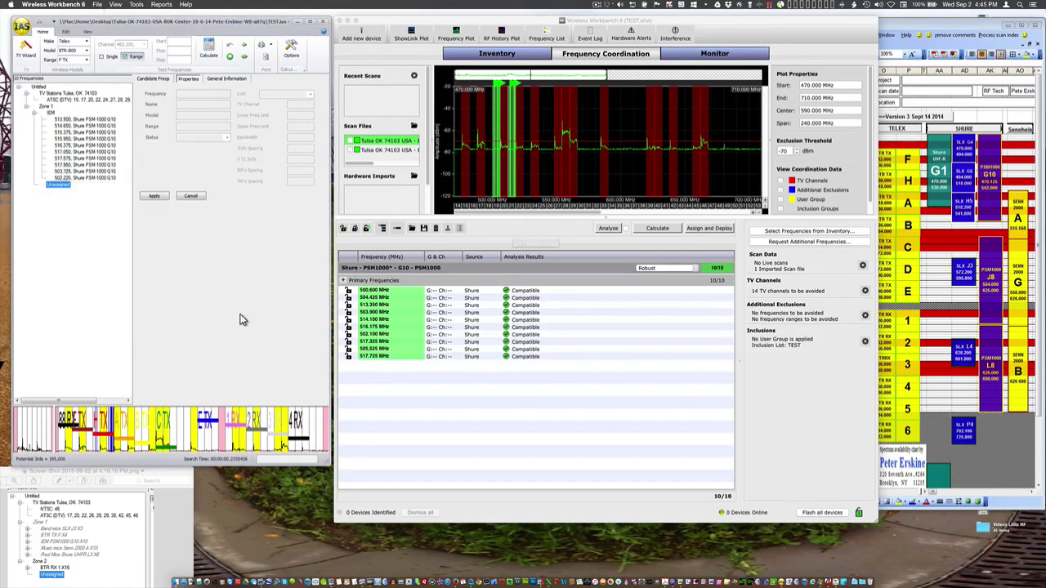
pyautogui.click(208, 52)
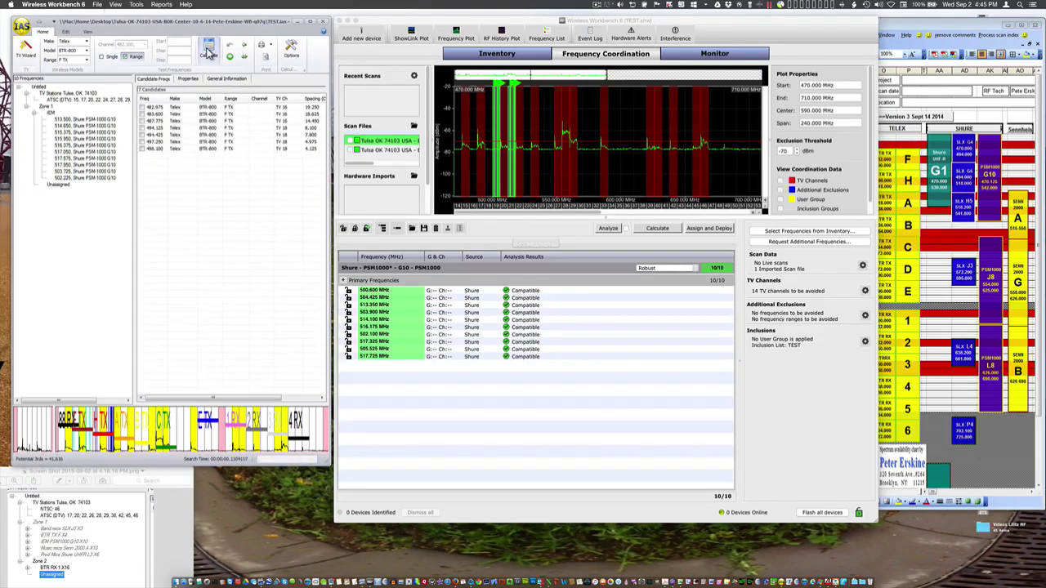
pyautogui.click(935, 264)
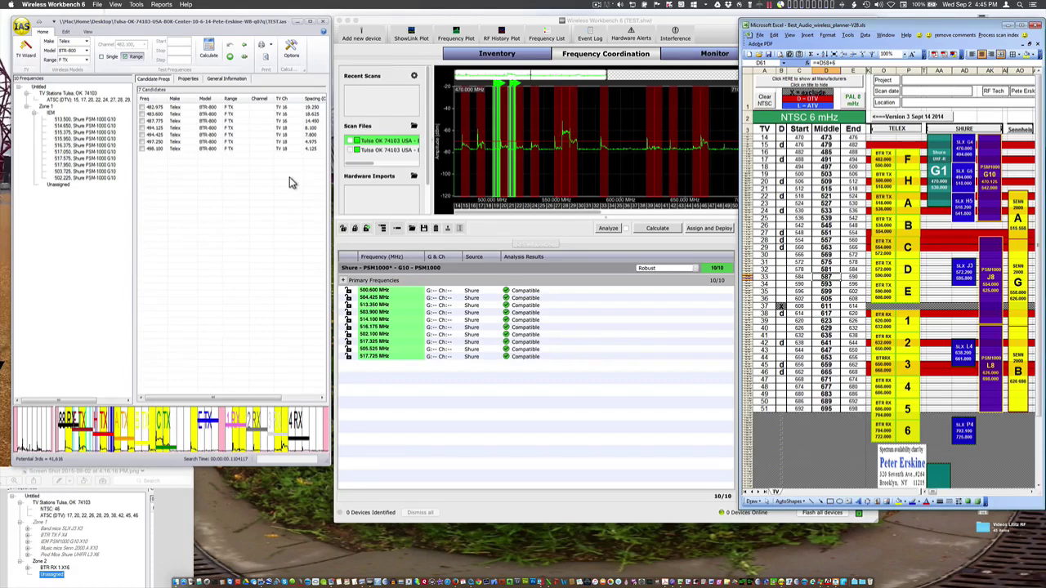
# Tick four candidate frequencies including 494.125, excluding 497.250, and move them into the frequency tree.
pyautogui.click(145, 121)
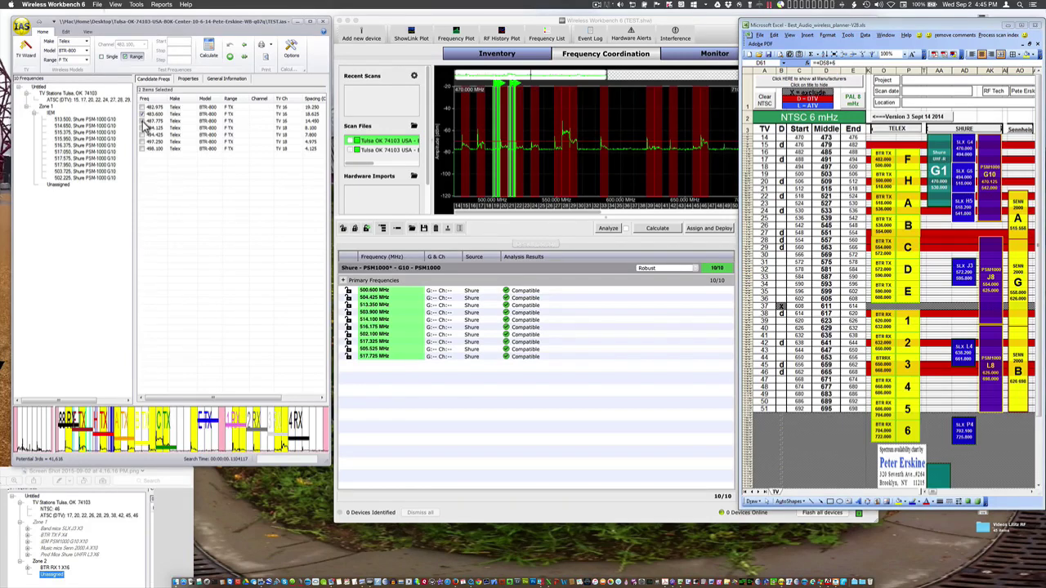
pyautogui.click(143, 127)
pyautogui.rightClick(179, 184)
pyautogui.click(143, 143)
pyautogui.rightClick(169, 172)
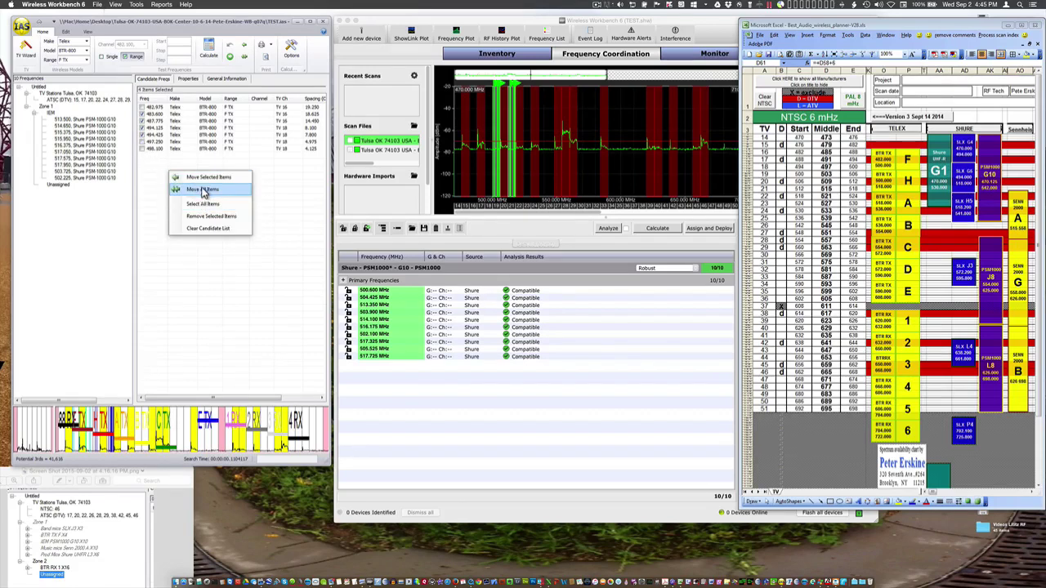
pyautogui.click(203, 190)
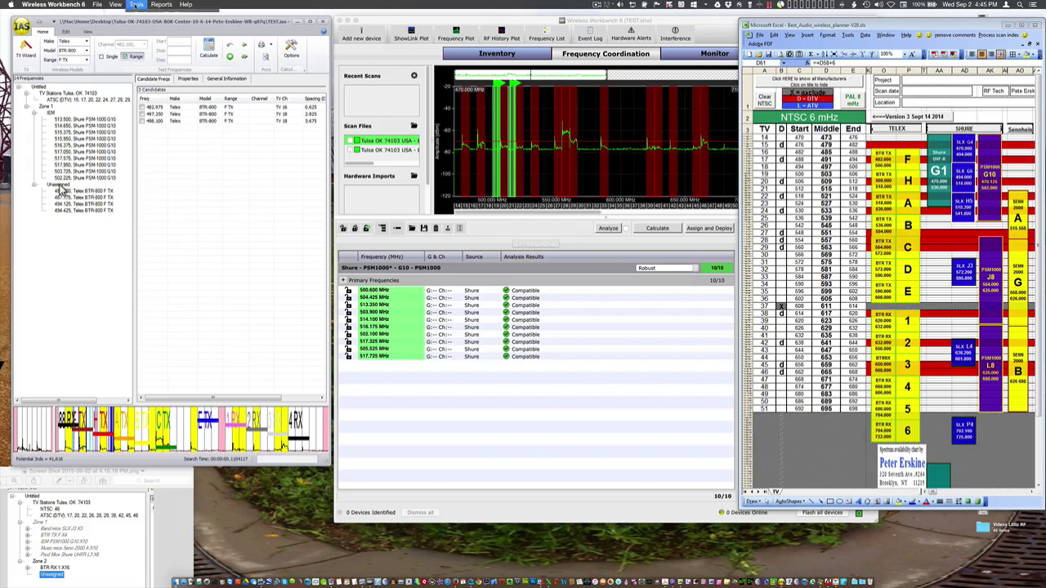
# Rename the group holding the moved frequencies to 'BTR TX'.
pyautogui.click(58, 187)
pyautogui.click(59, 187)
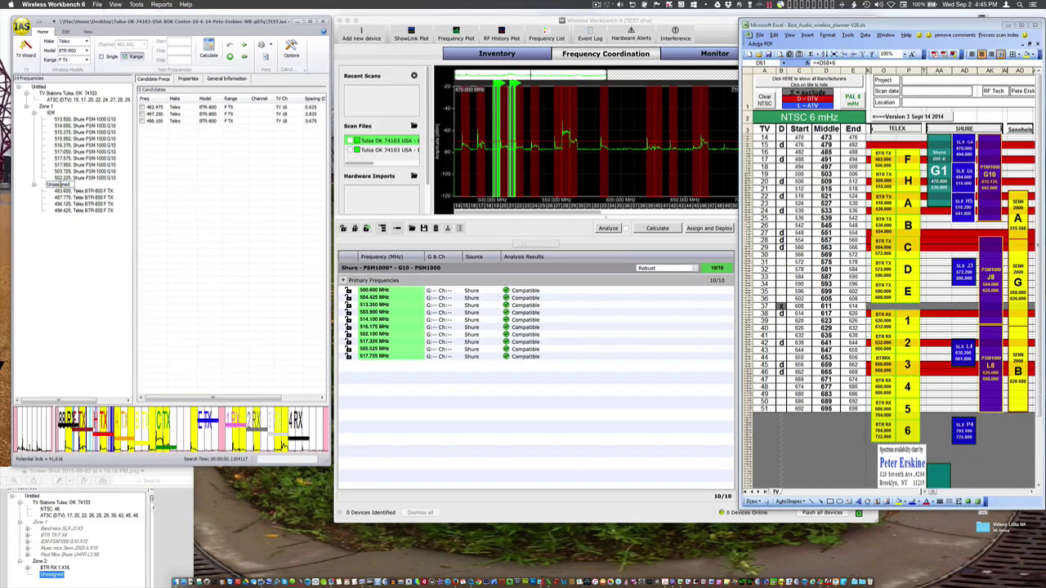
pyautogui.write('BTR TX')
pyautogui.press('Return')
pyautogui.click(599, 323)
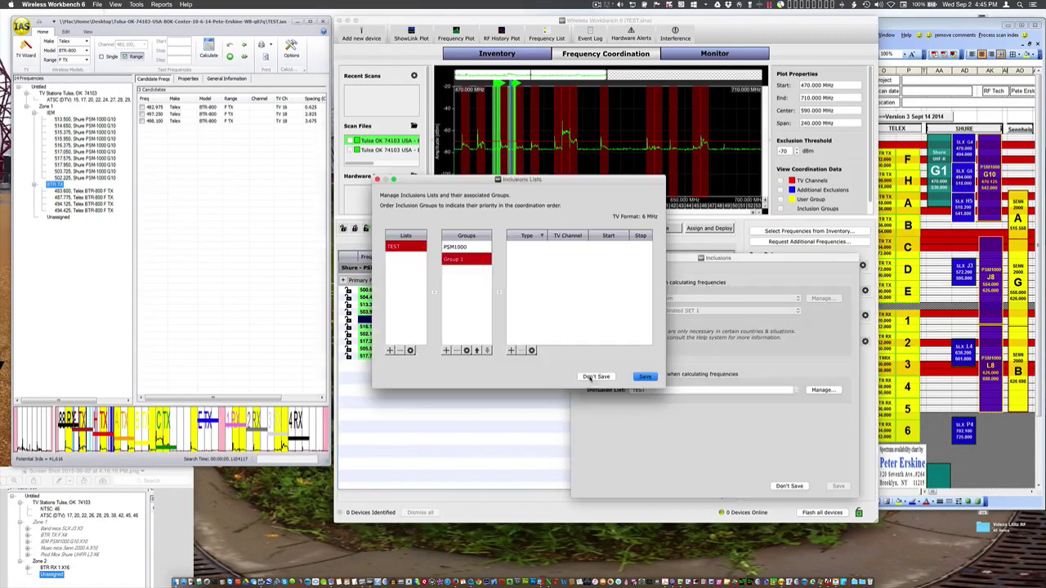
# Discard the inclusion edits and add the four Telex BTR-800 Base Station channels to coordination.
pyautogui.click(598, 376)
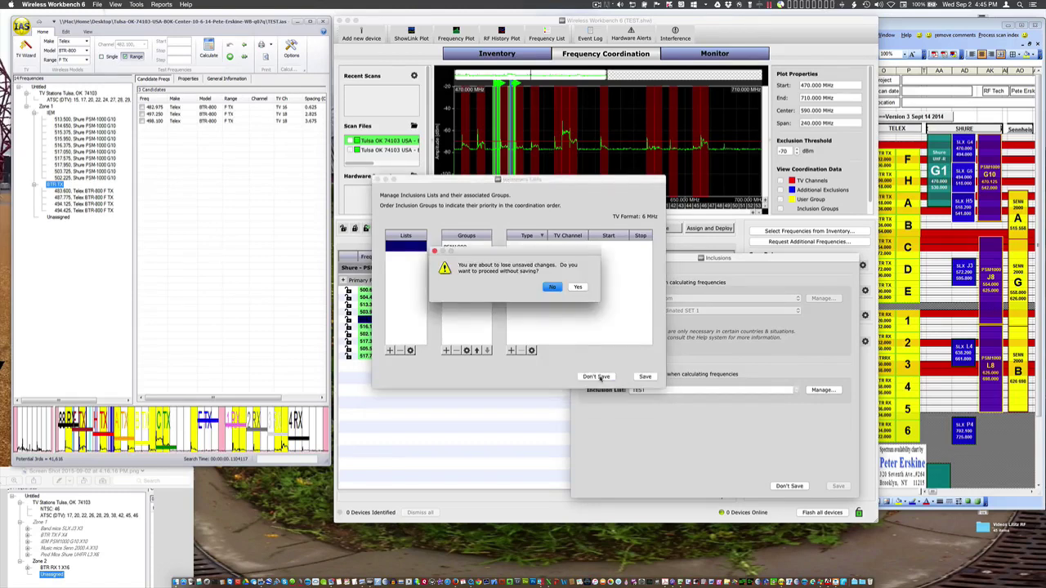
pyautogui.click(584, 288)
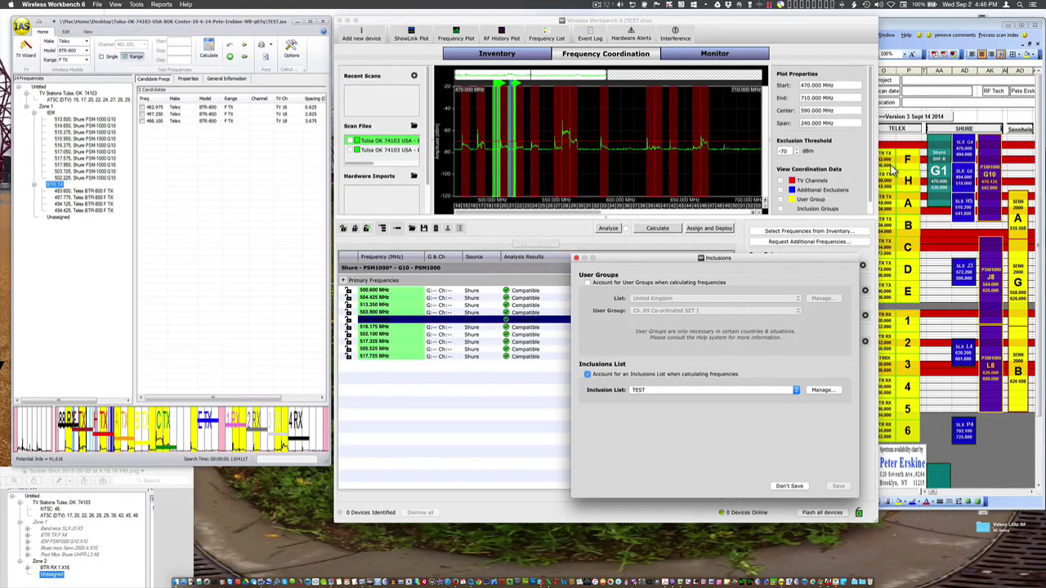
pyautogui.click(578, 258)
pyautogui.click(784, 231)
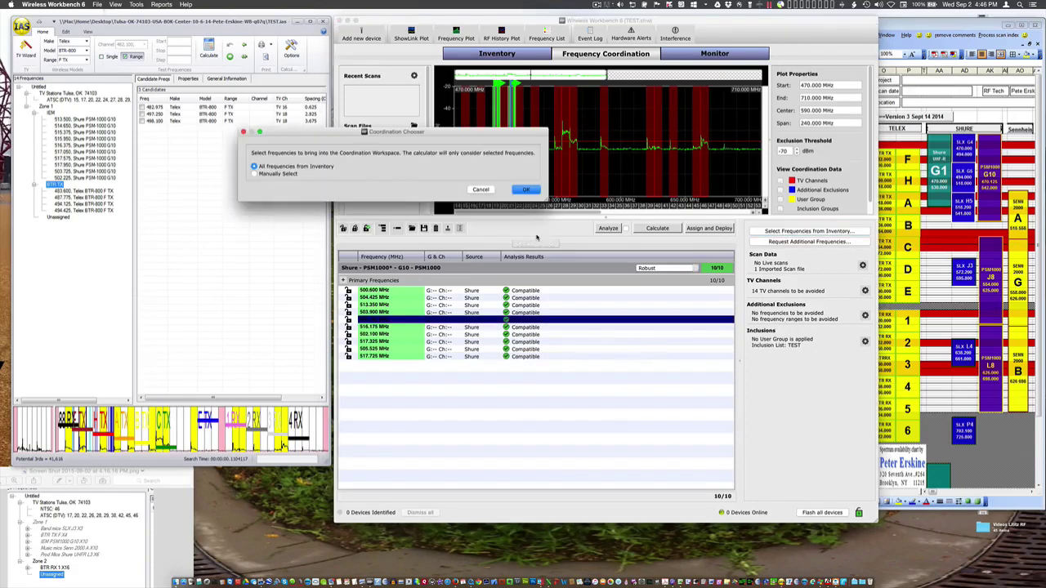
pyautogui.click(278, 174)
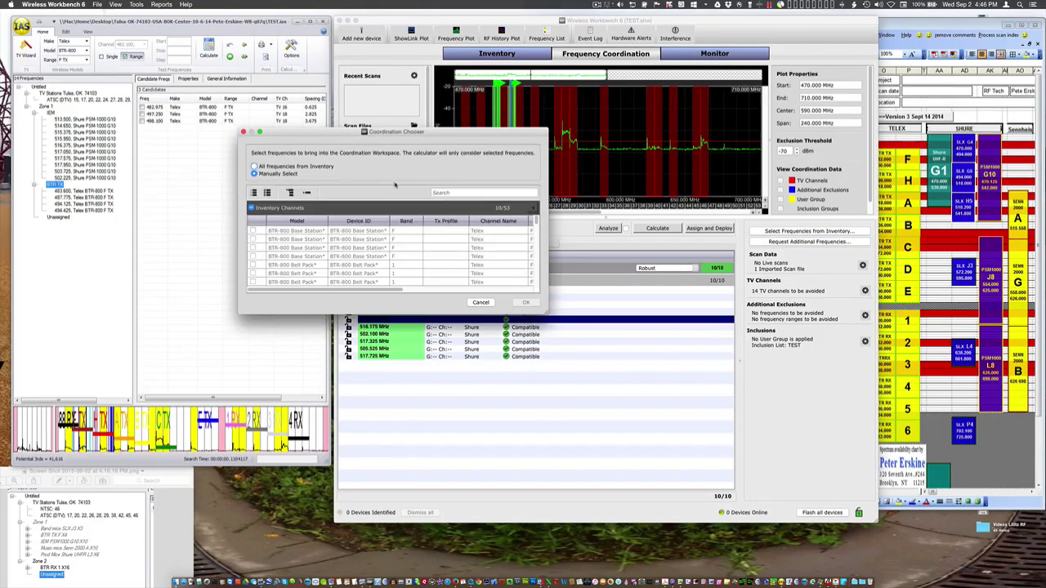
pyautogui.click(322, 232)
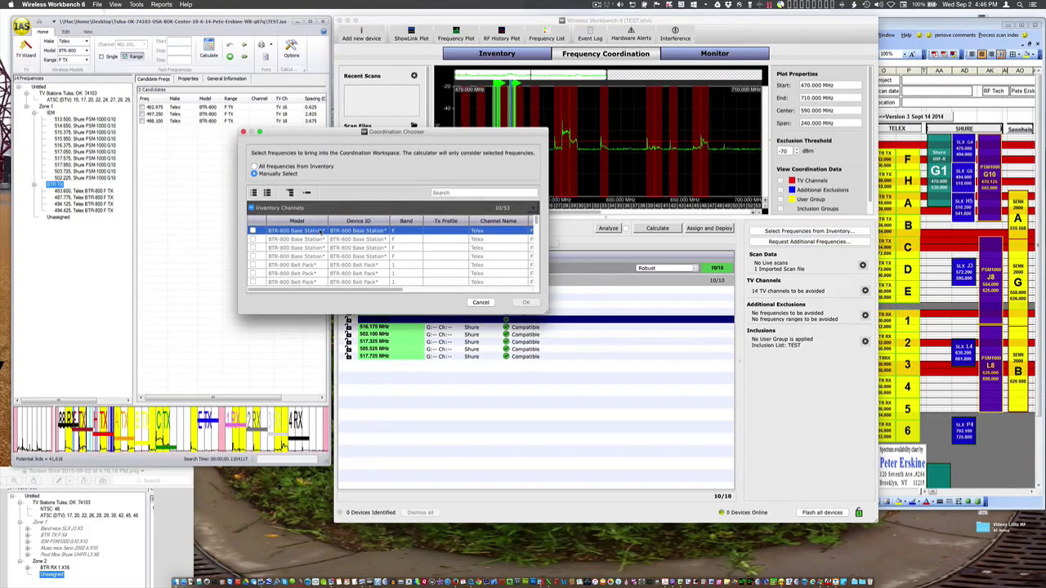
pyautogui.keyDown('shift'); pyautogui.click(312, 256); pyautogui.keyUp('shift')
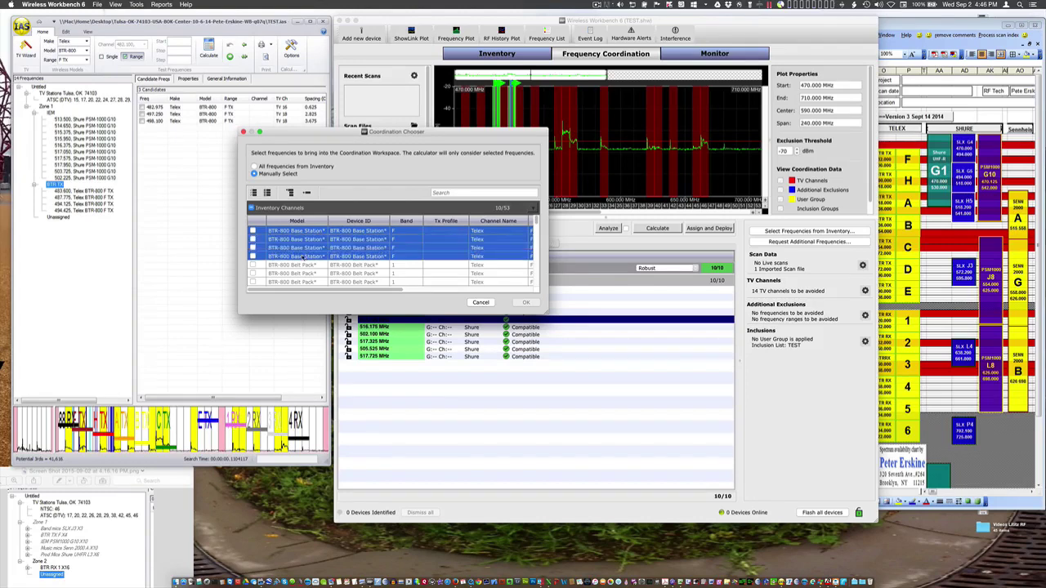
pyautogui.click(253, 255)
pyautogui.click(524, 302)
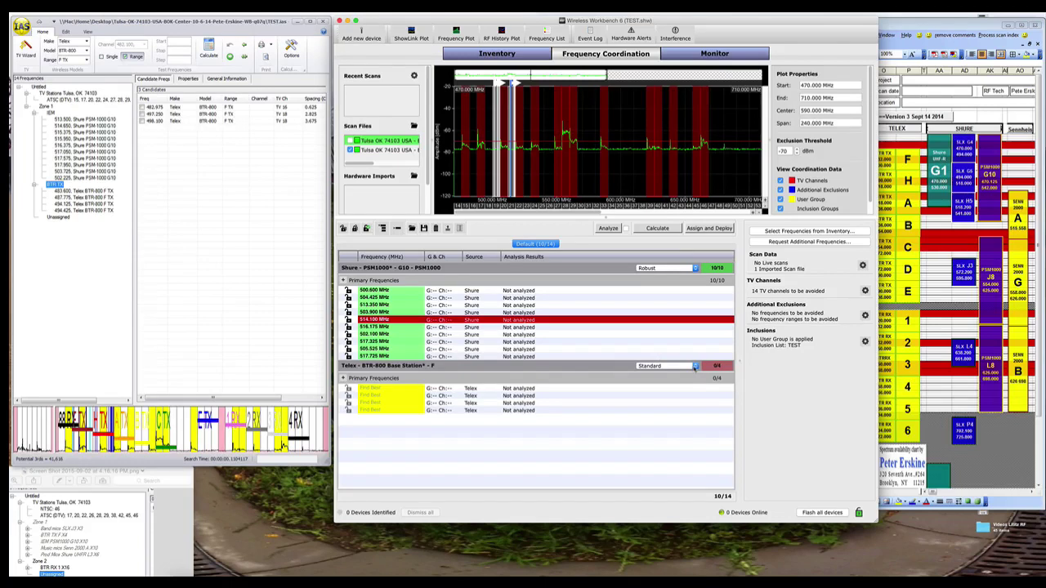
# Set the Telex group to Robust and calculate all fourteen frequencies.
pyautogui.click(692, 366)
pyautogui.click(670, 361)
pyautogui.click(658, 228)
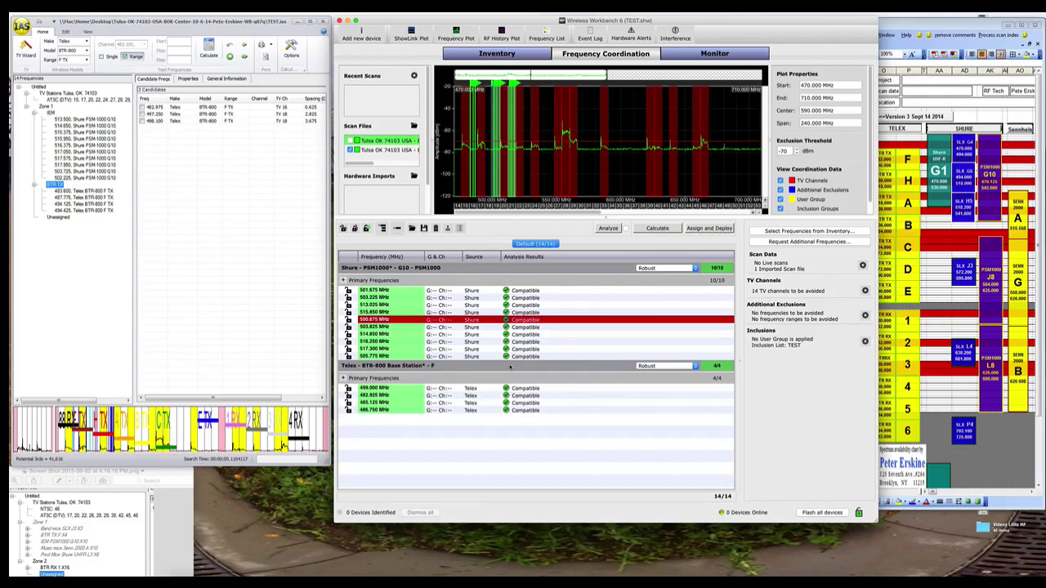